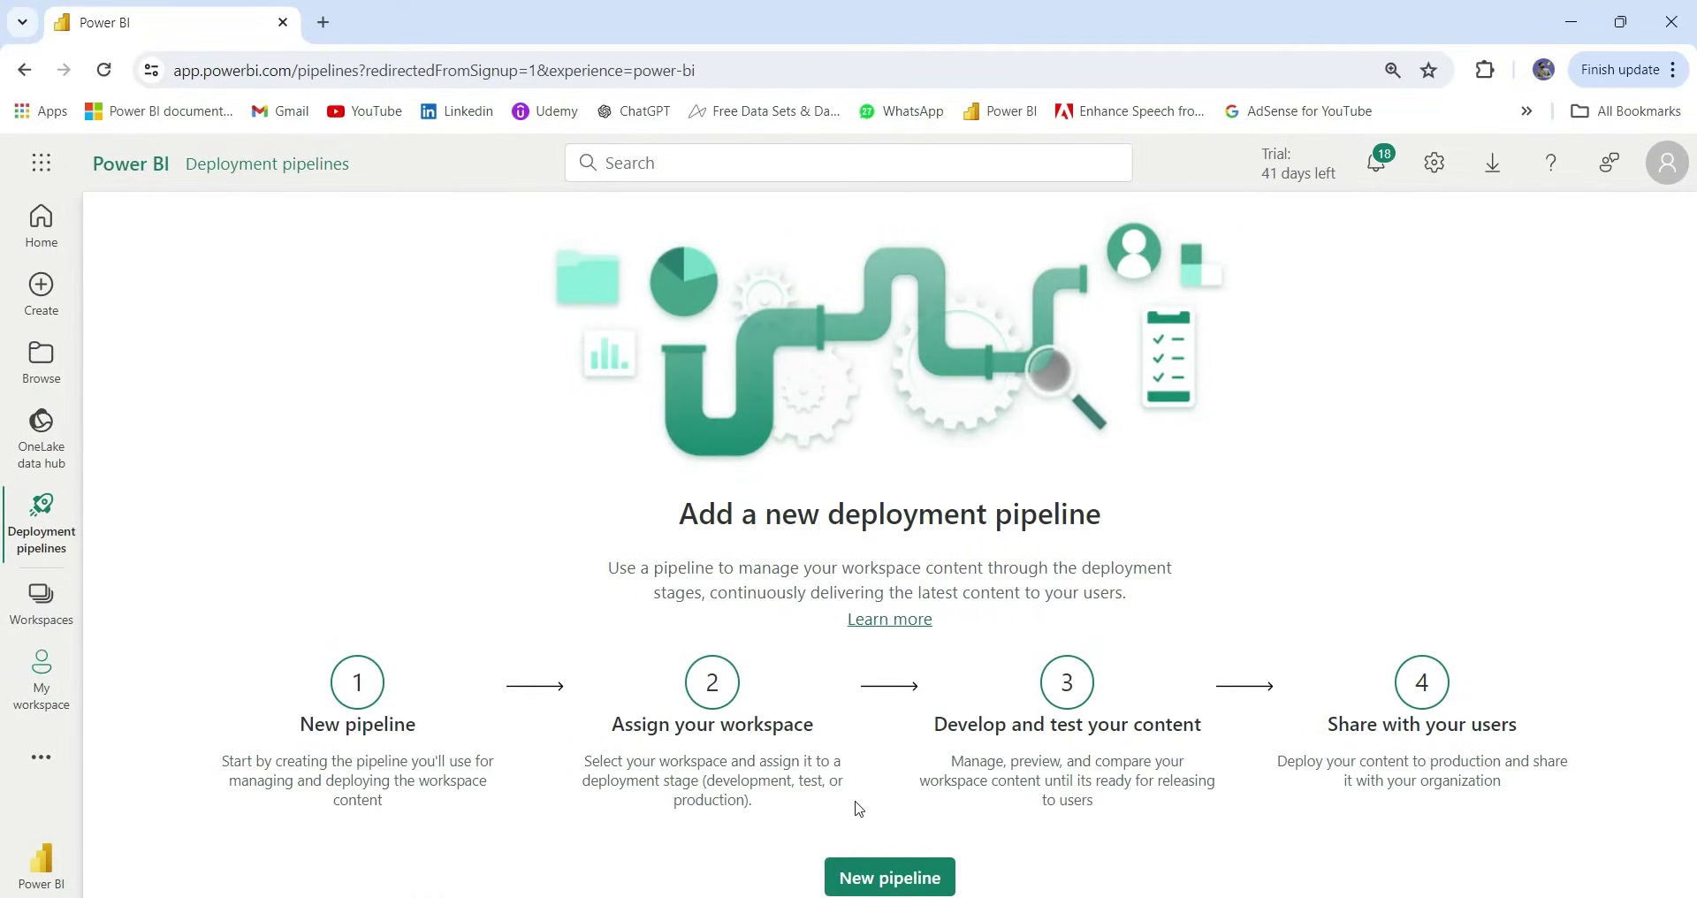
# - Create the 'My Project' pipeline with the default Development, Test and Production stages
pyautogui.click(889, 881)
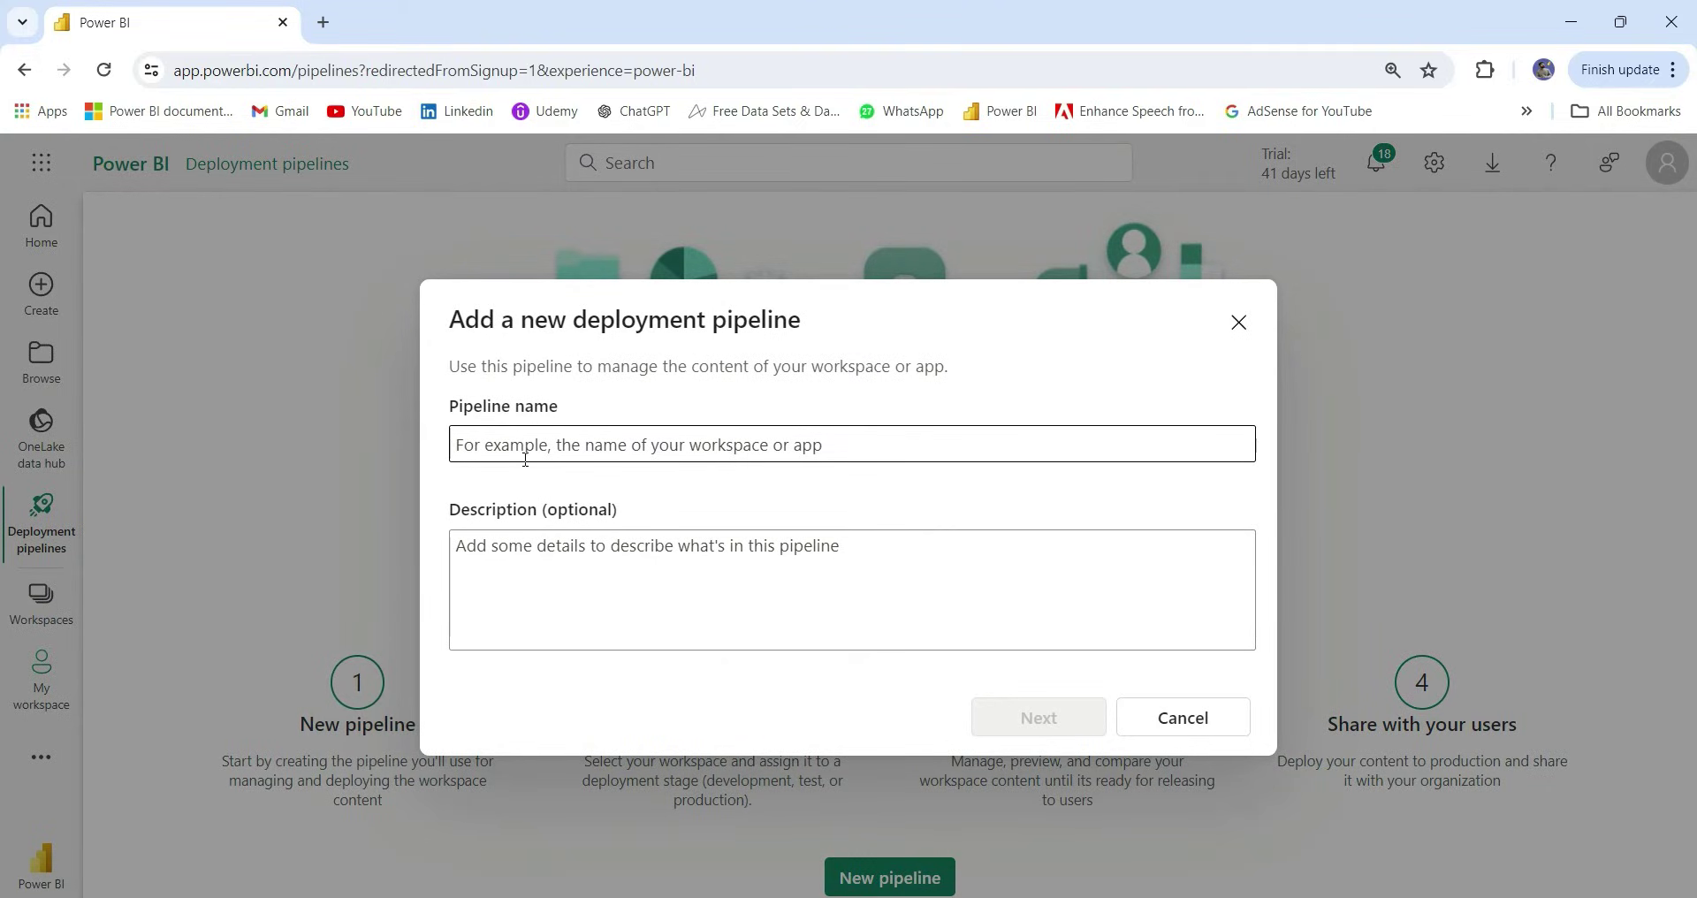
pyautogui.write('My Project')
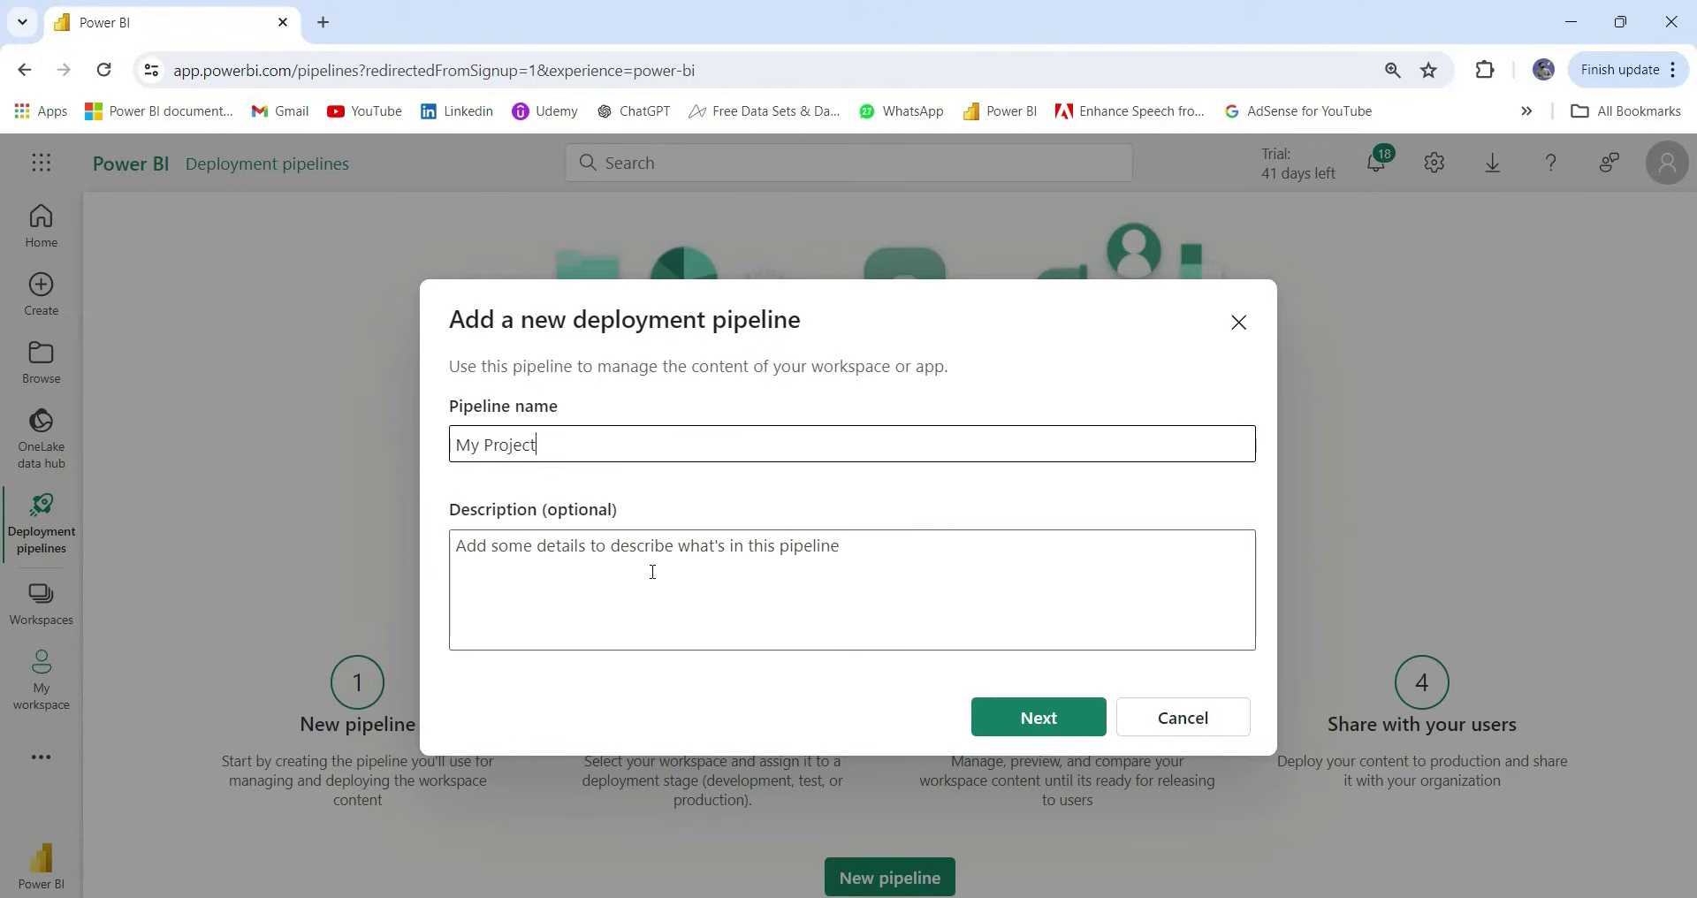
pyautogui.click(1025, 725)
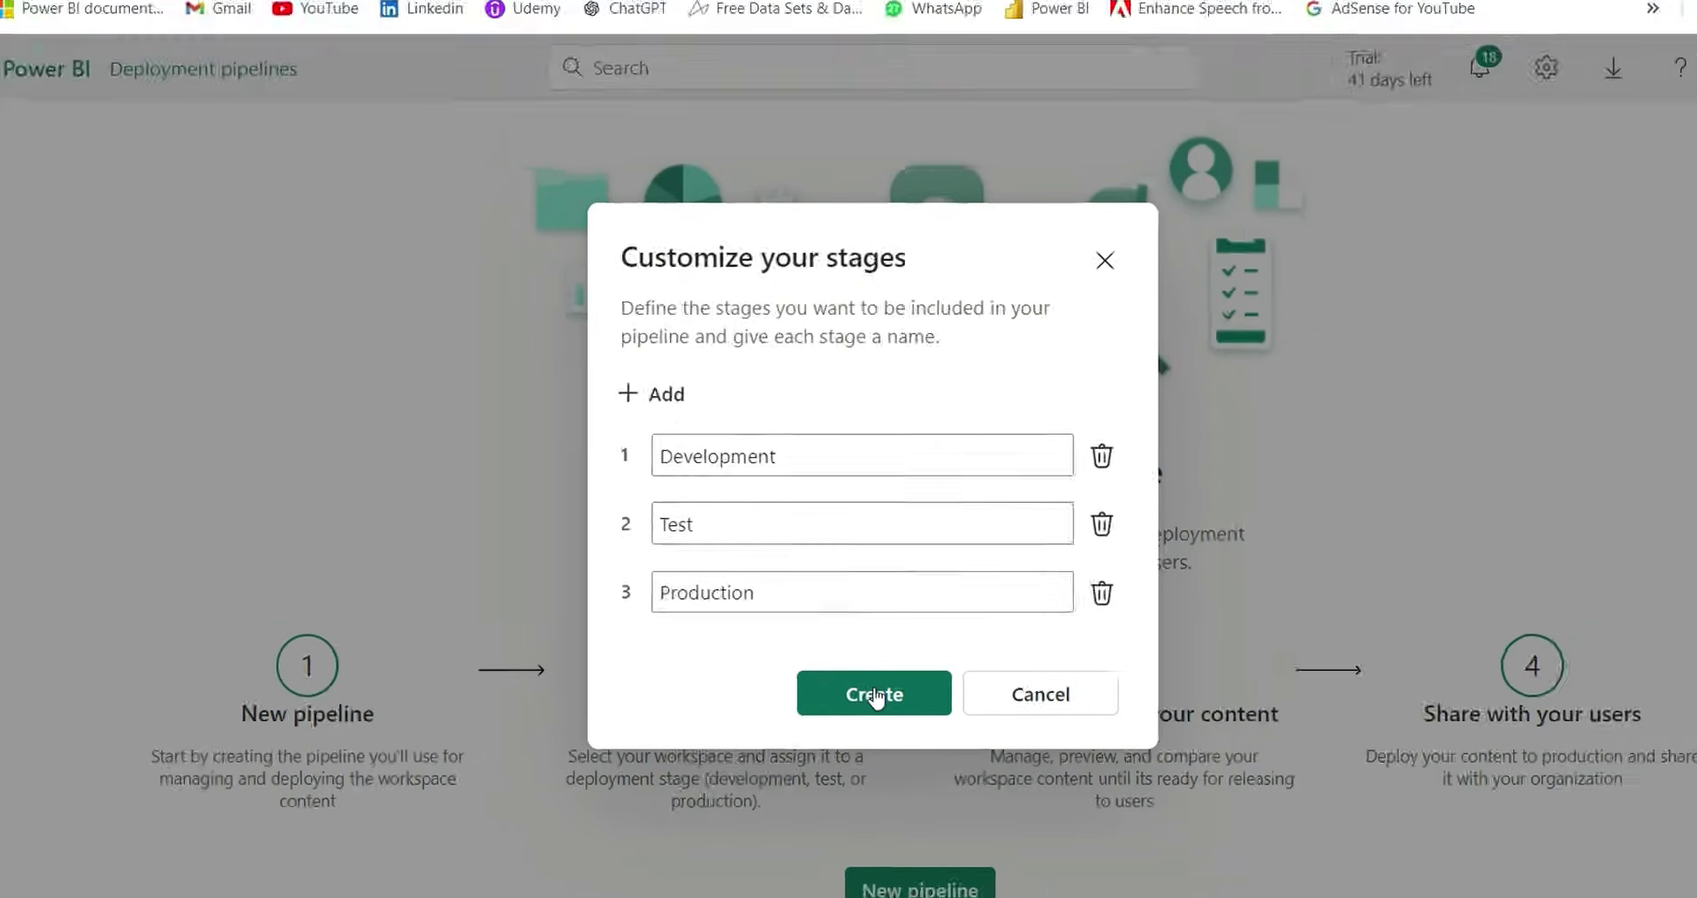
pyautogui.click(875, 696)
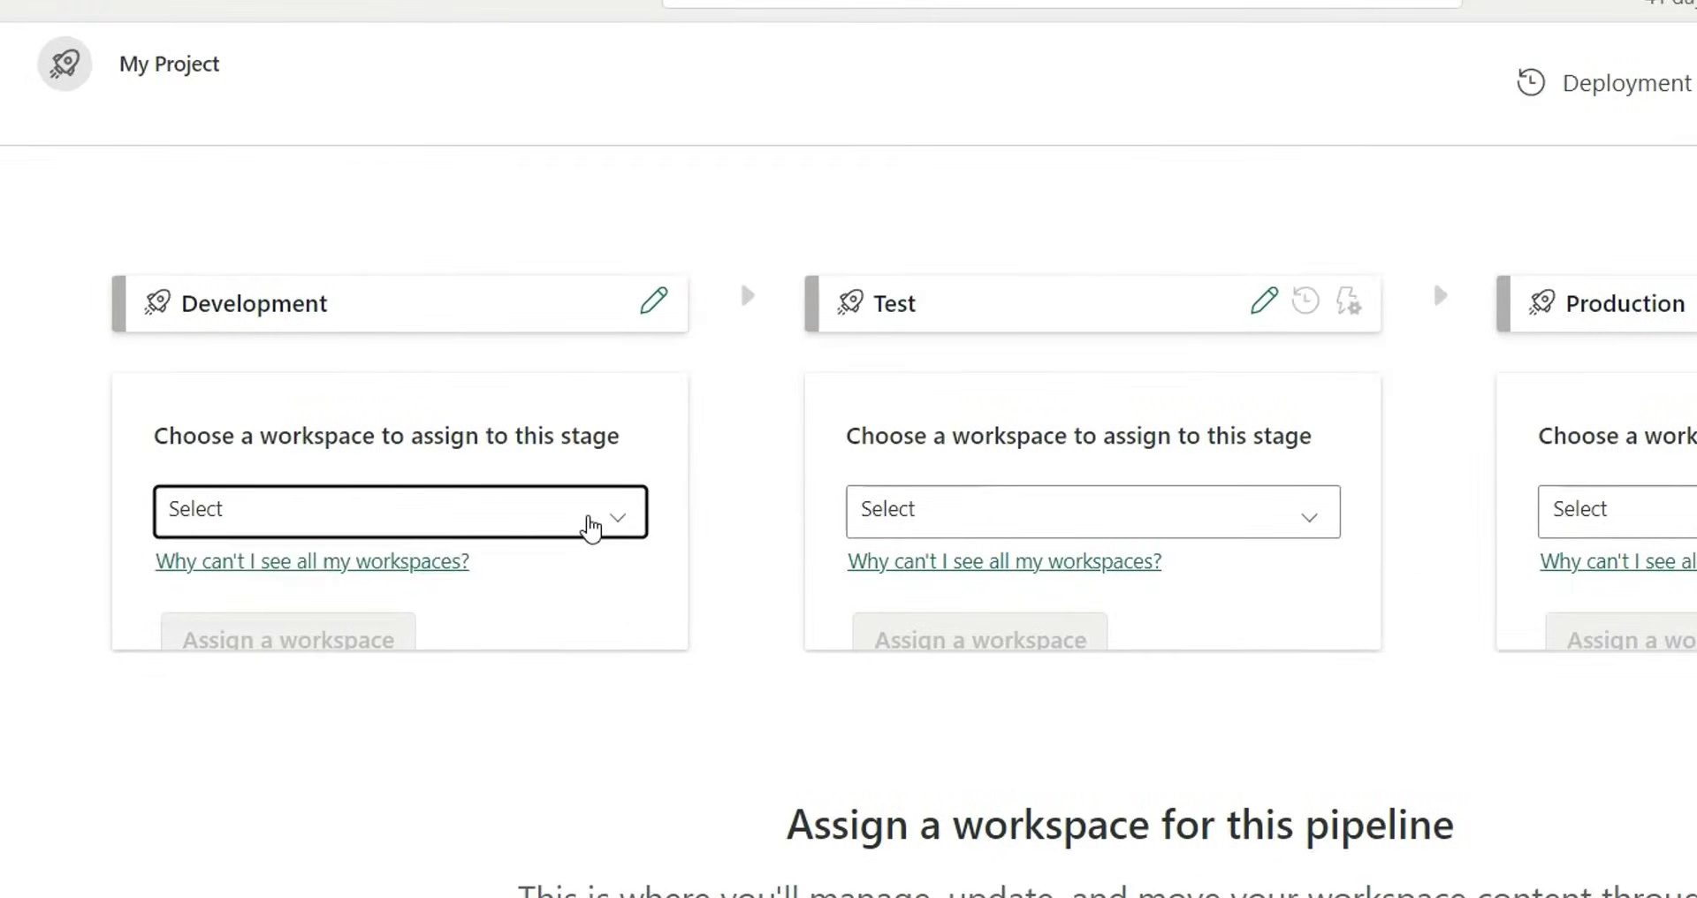
# - Assign the My Projects workspace to the Development stage
pyautogui.click(590, 528)
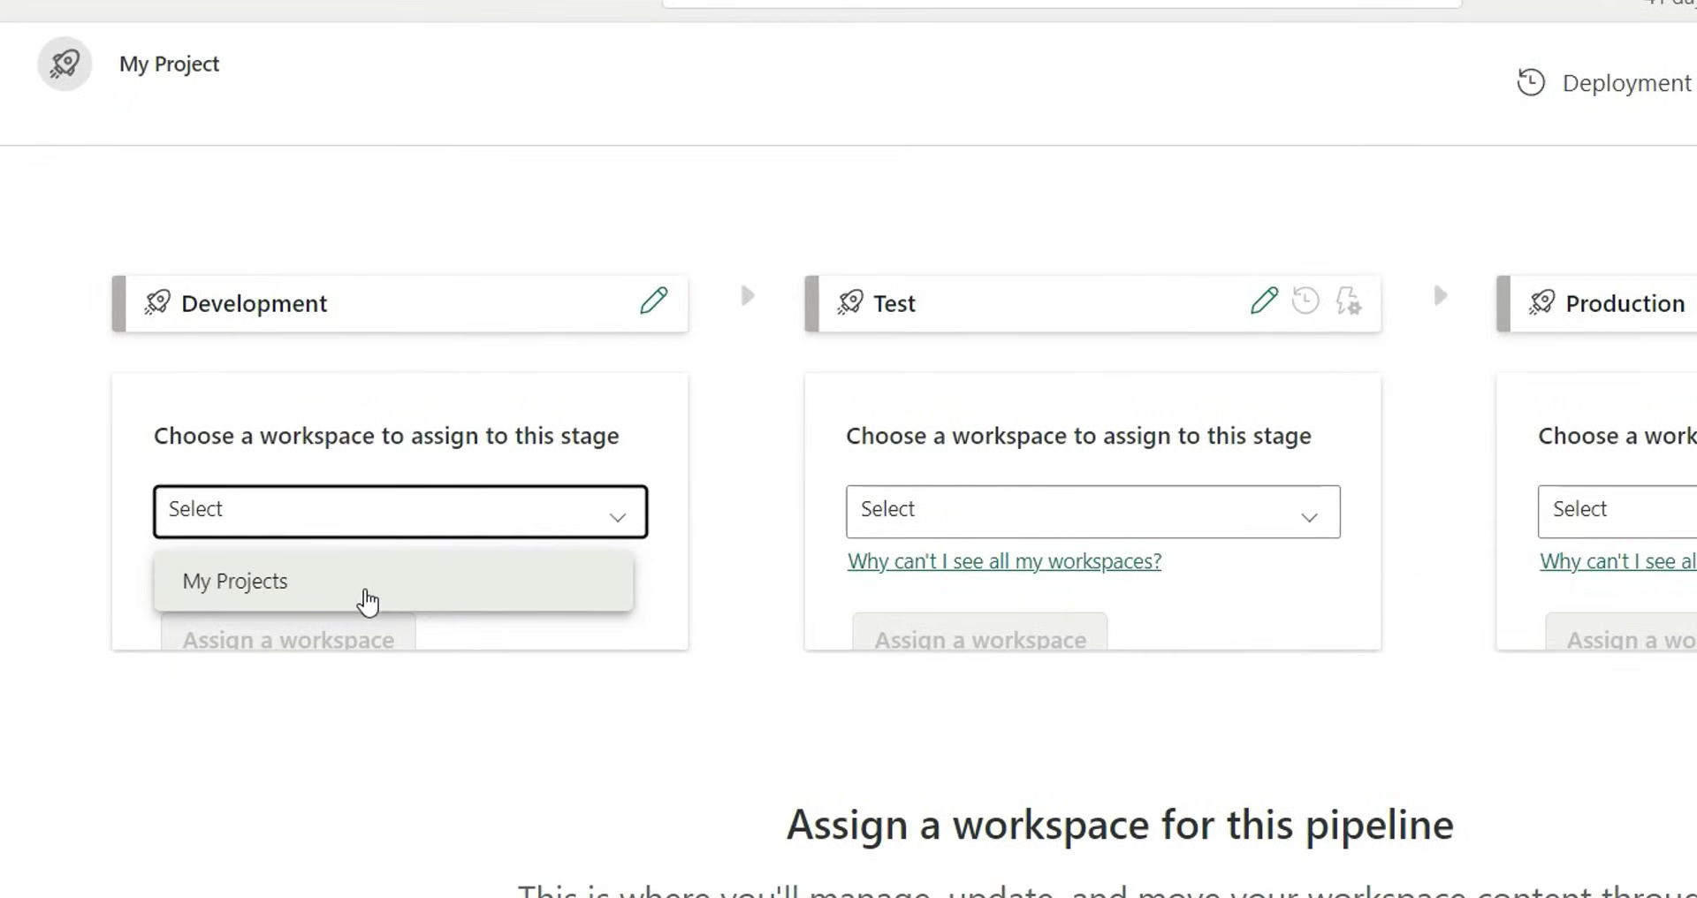
pyautogui.click(363, 595)
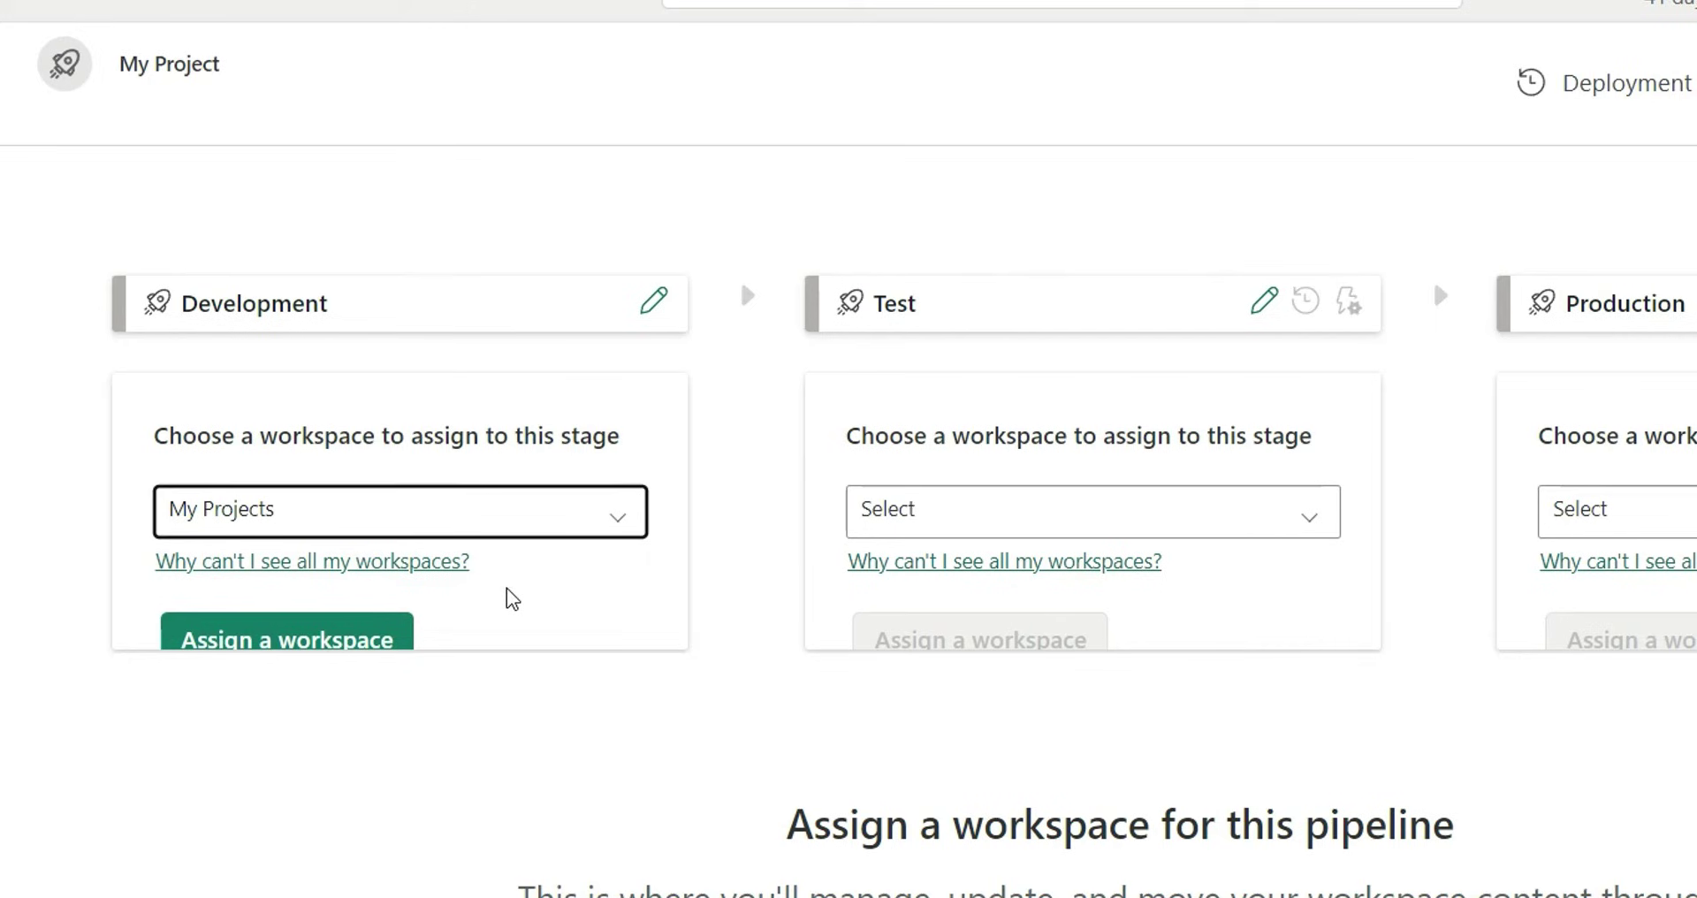
pyautogui.click(329, 632)
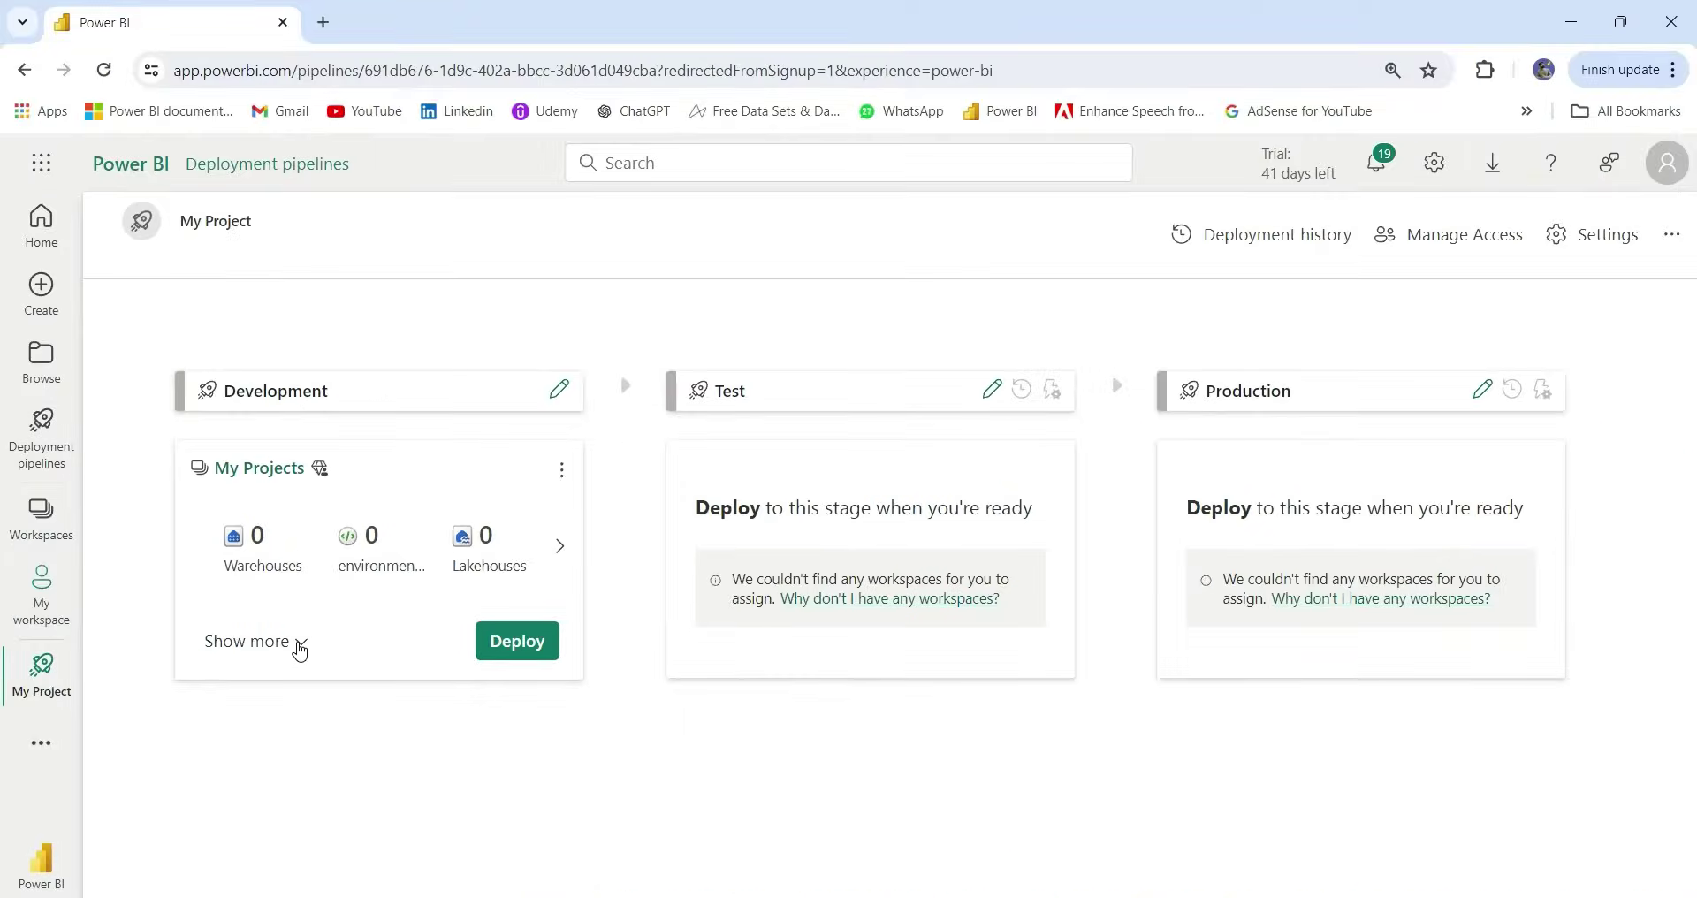
# - Review the eight Development items and deploy them all to Test
pyautogui.click(300, 645)
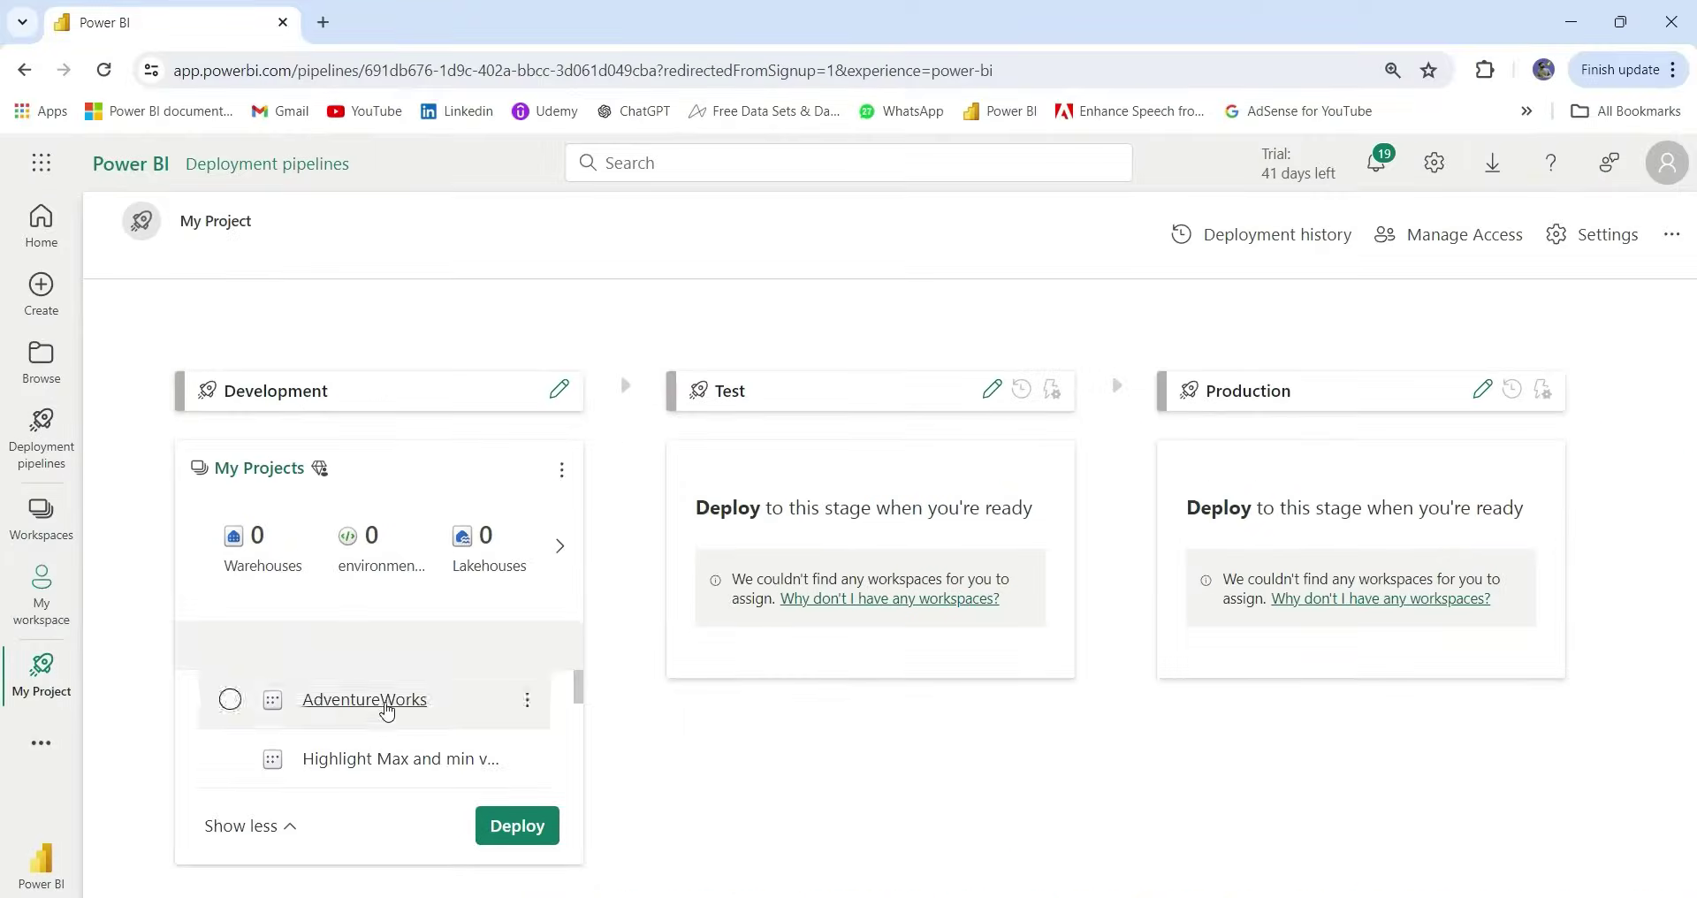
pyautogui.scroll(-1, 398, 719)
pyautogui.scroll(-2, 398, 719)
pyautogui.scroll(3, 398, 719)
pyautogui.scroll(-2, 398, 718)
pyautogui.scroll(1, 397, 718)
pyautogui.scroll(1, 397, 718)
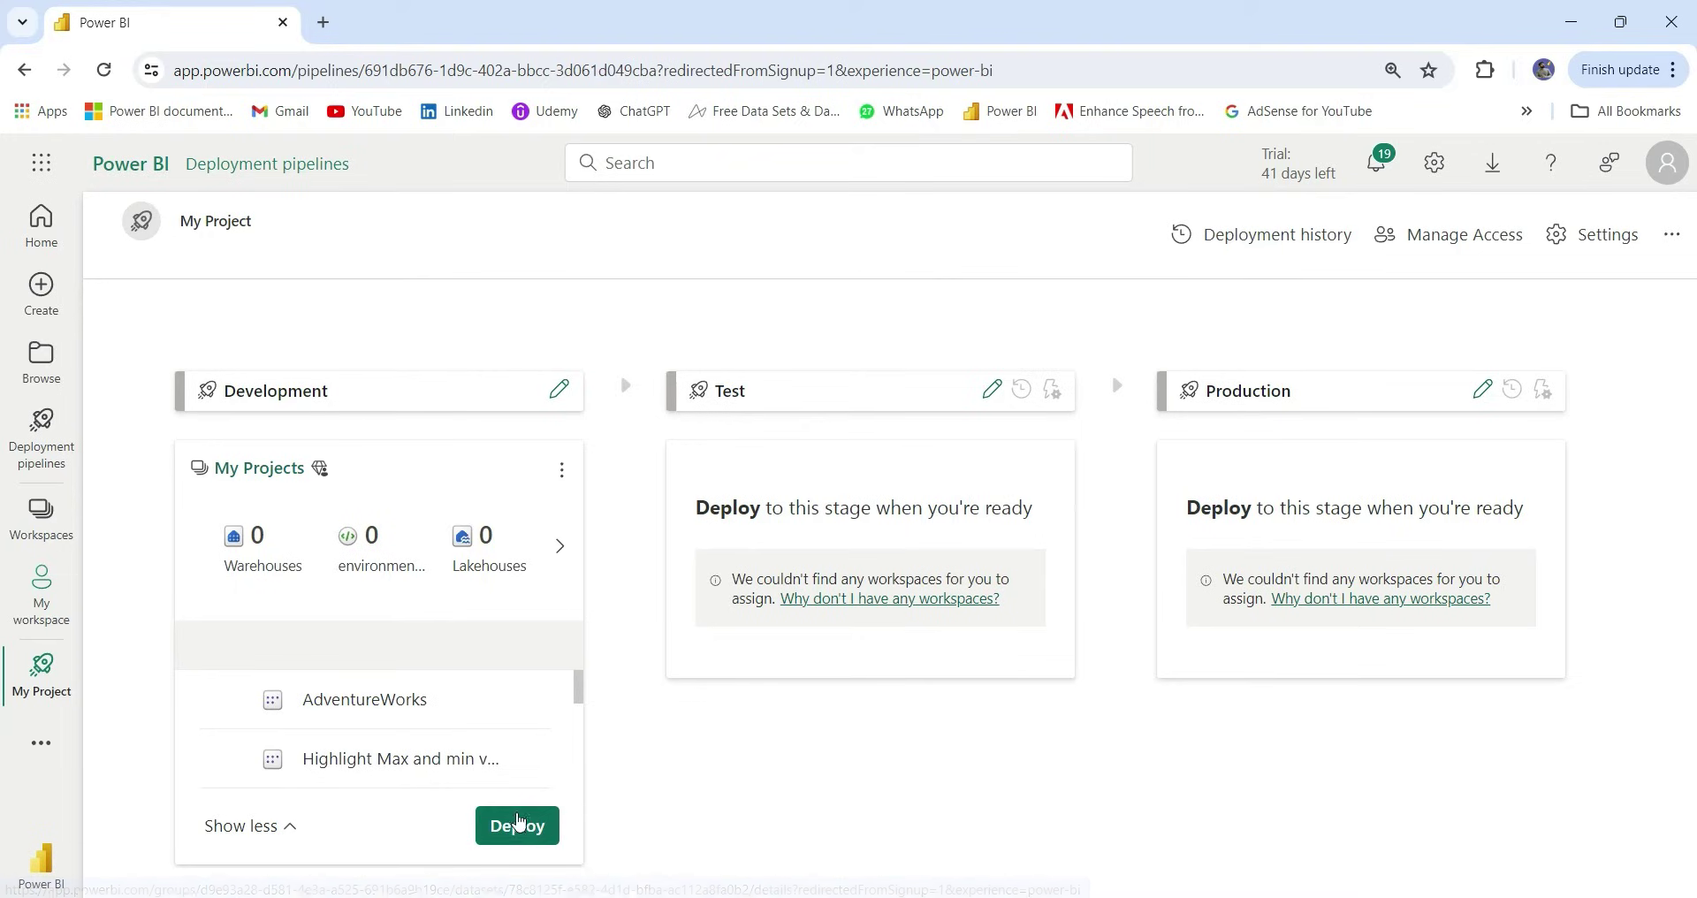
pyautogui.click(523, 827)
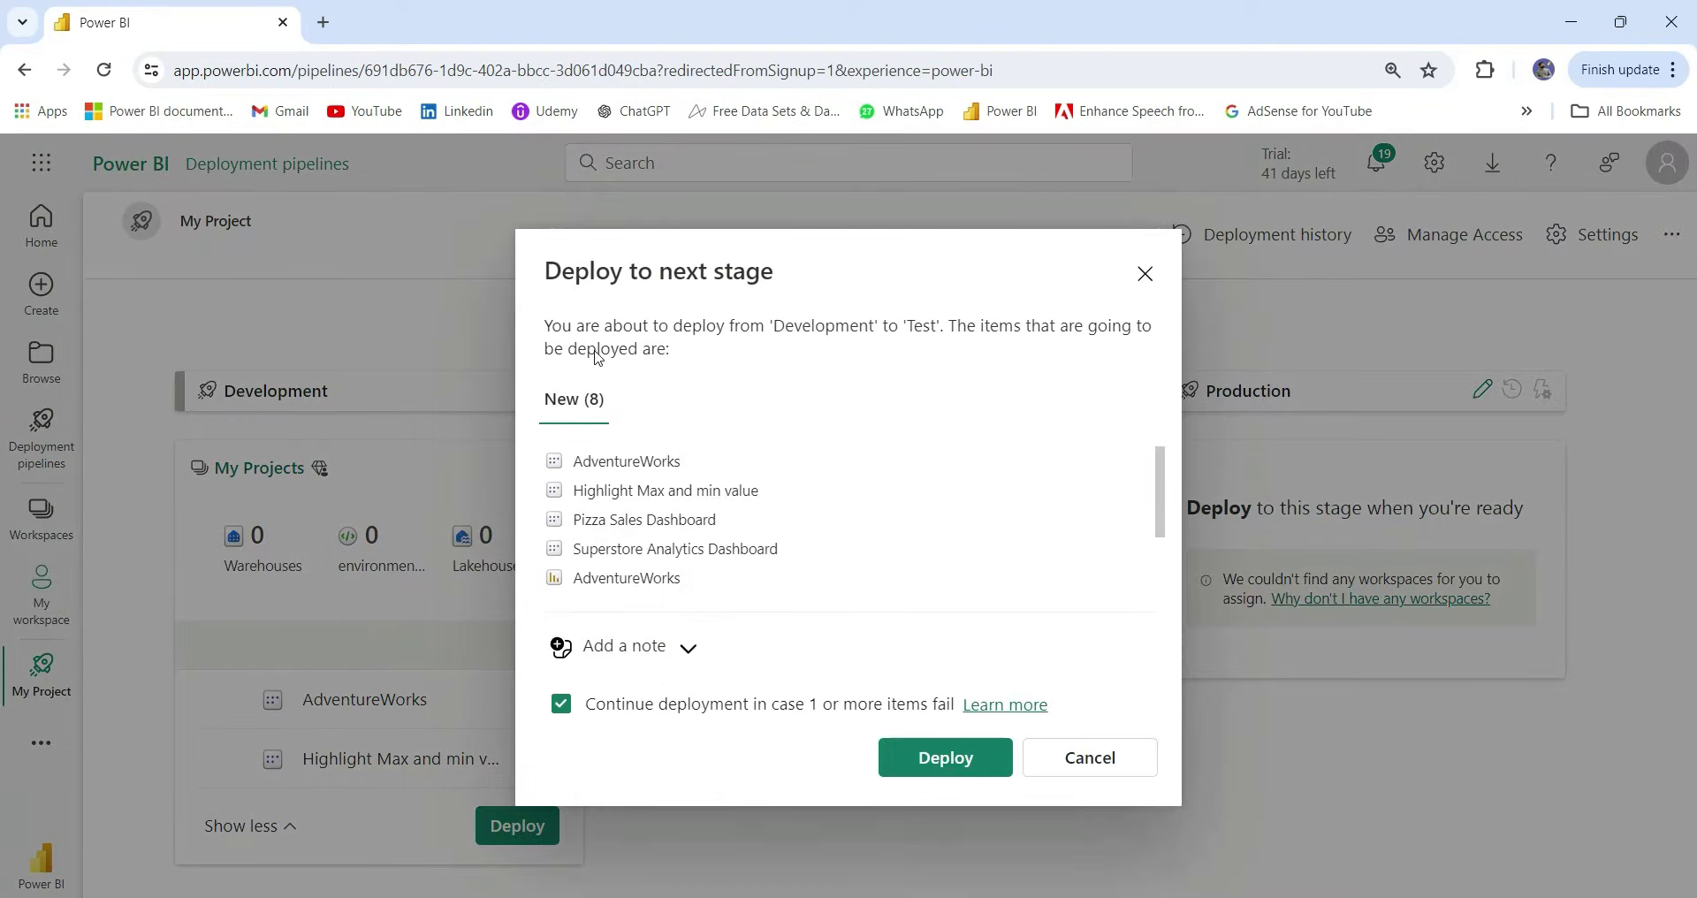
pyautogui.scroll(-2, 672, 530)
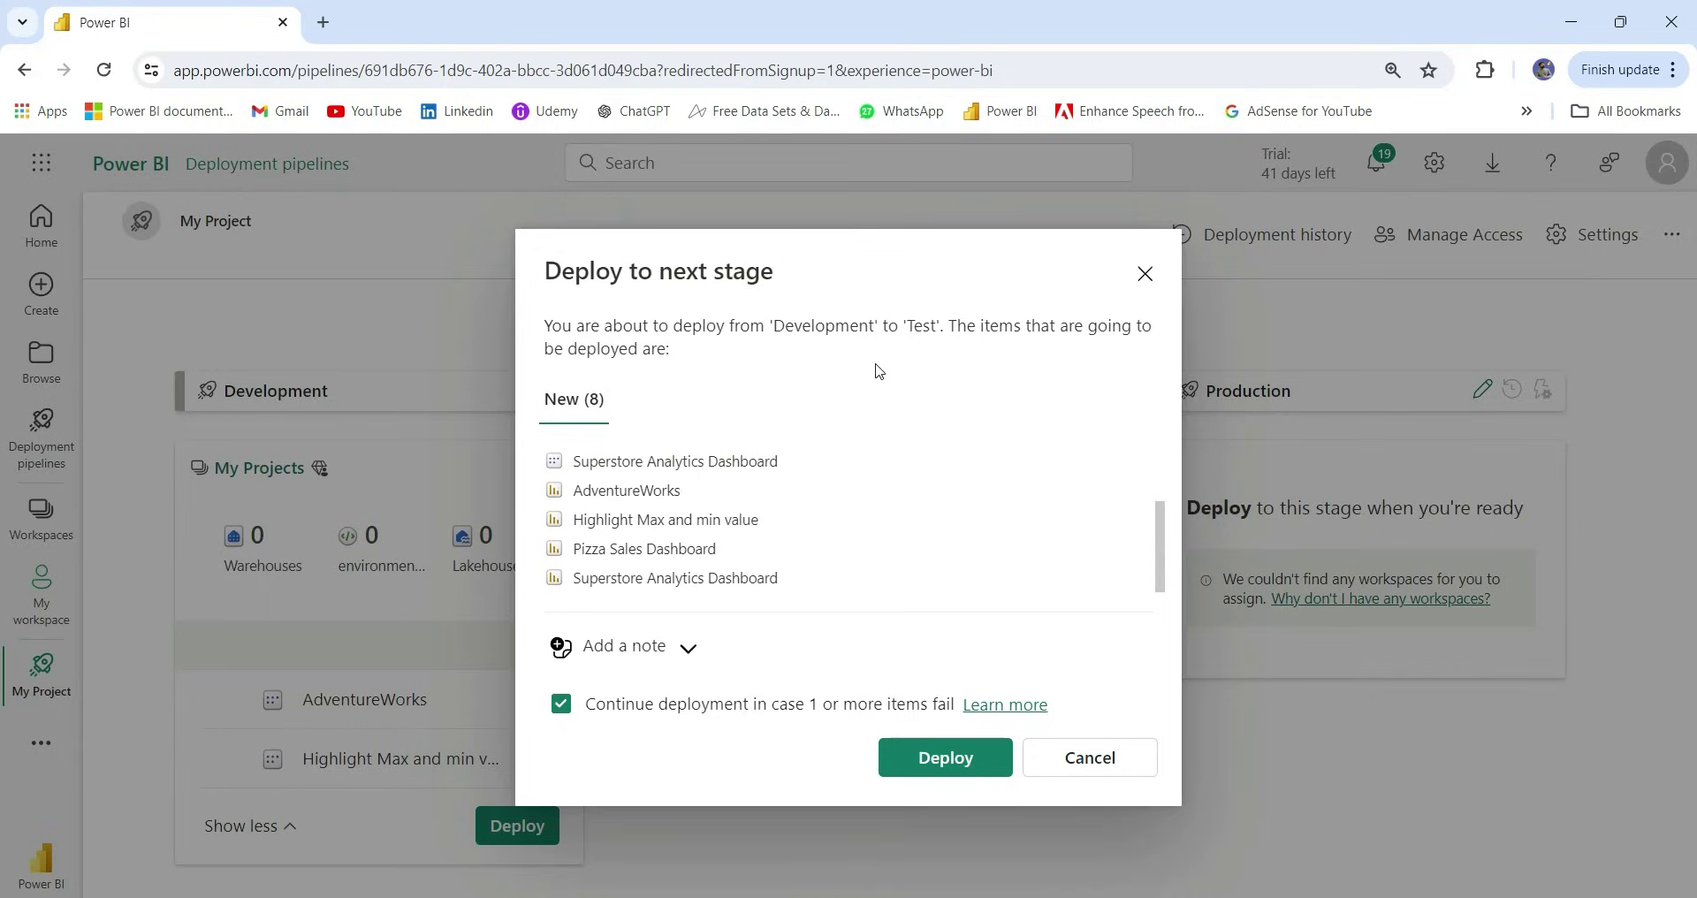
pyautogui.click(948, 762)
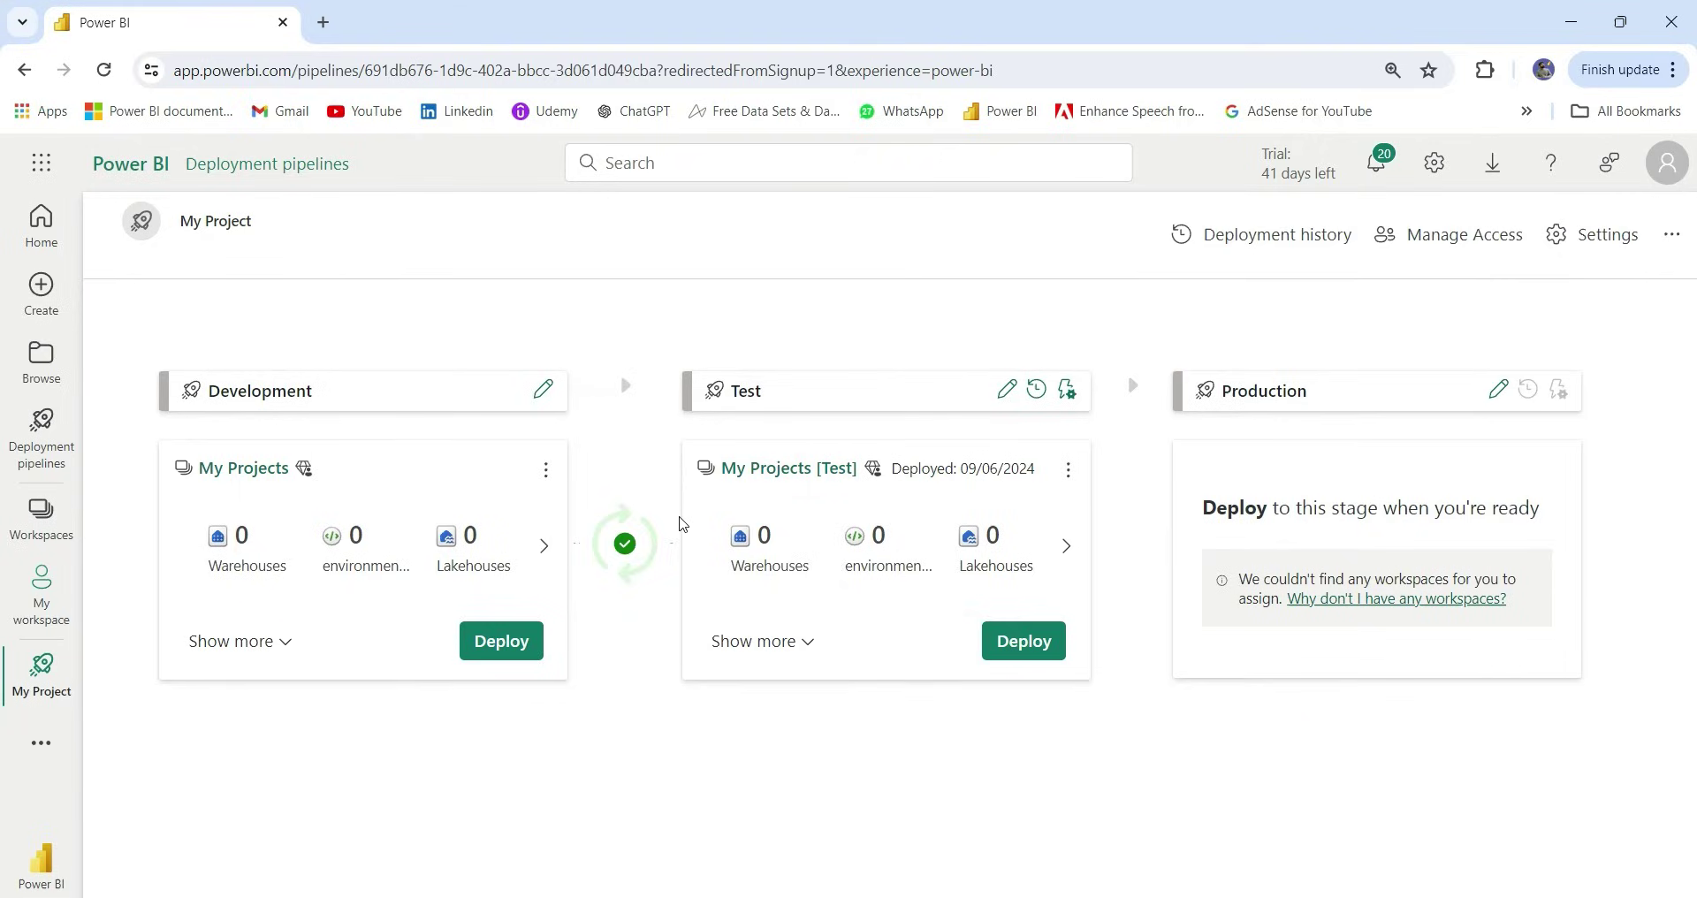
pyautogui.moveTo(623, 550)
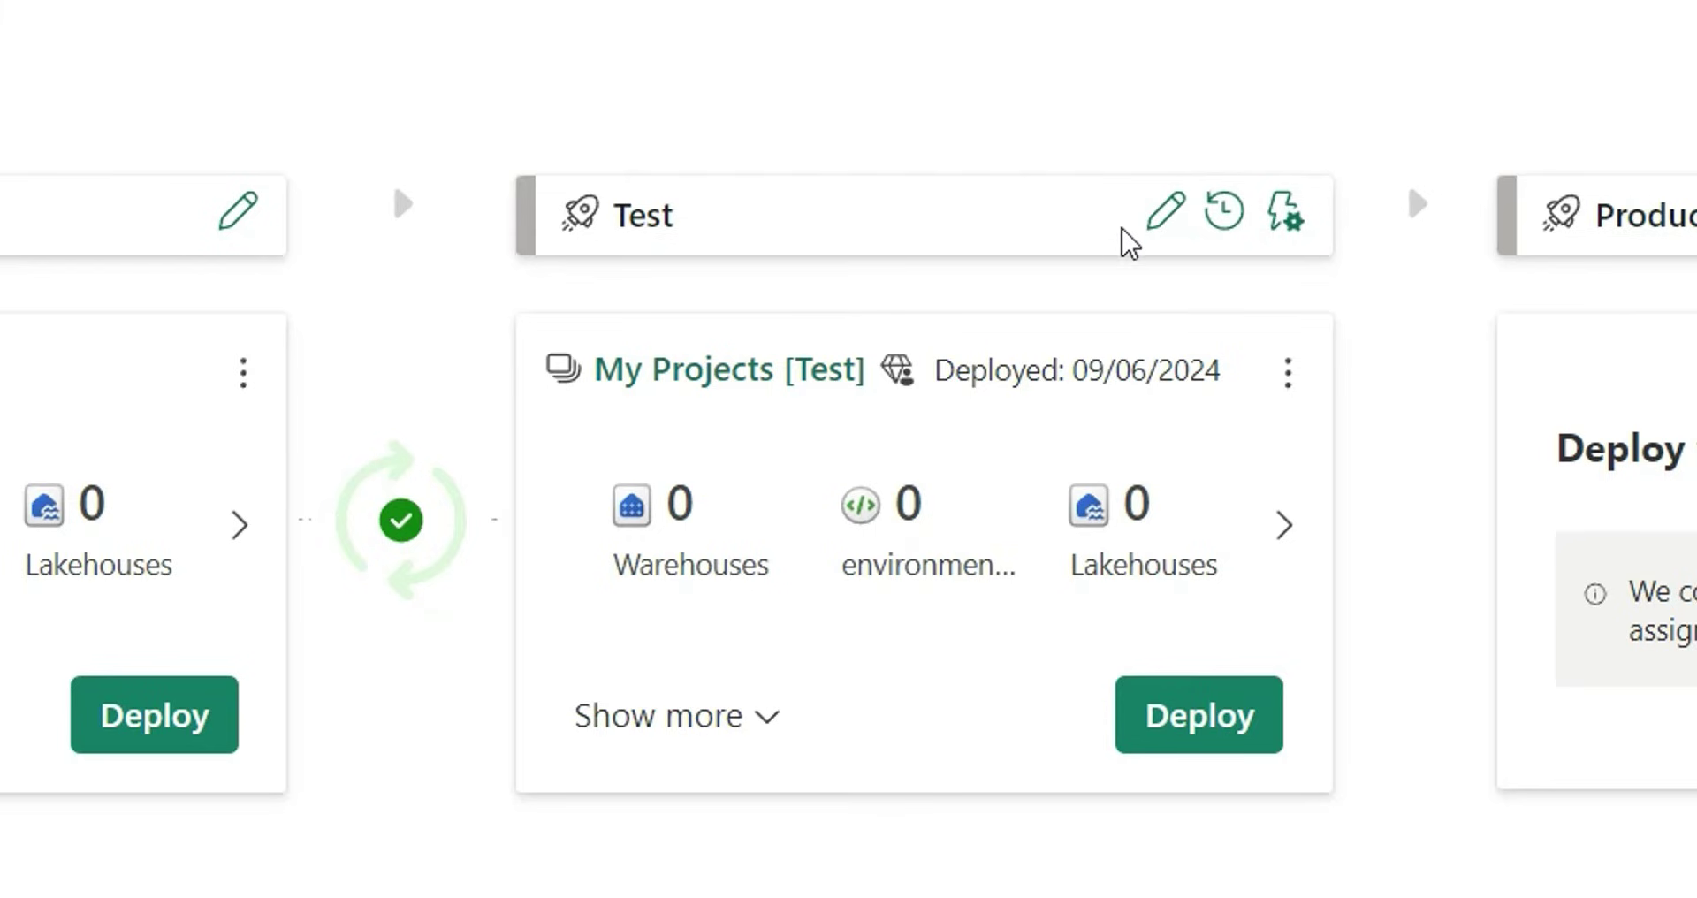
pyautogui.click(1161, 217)
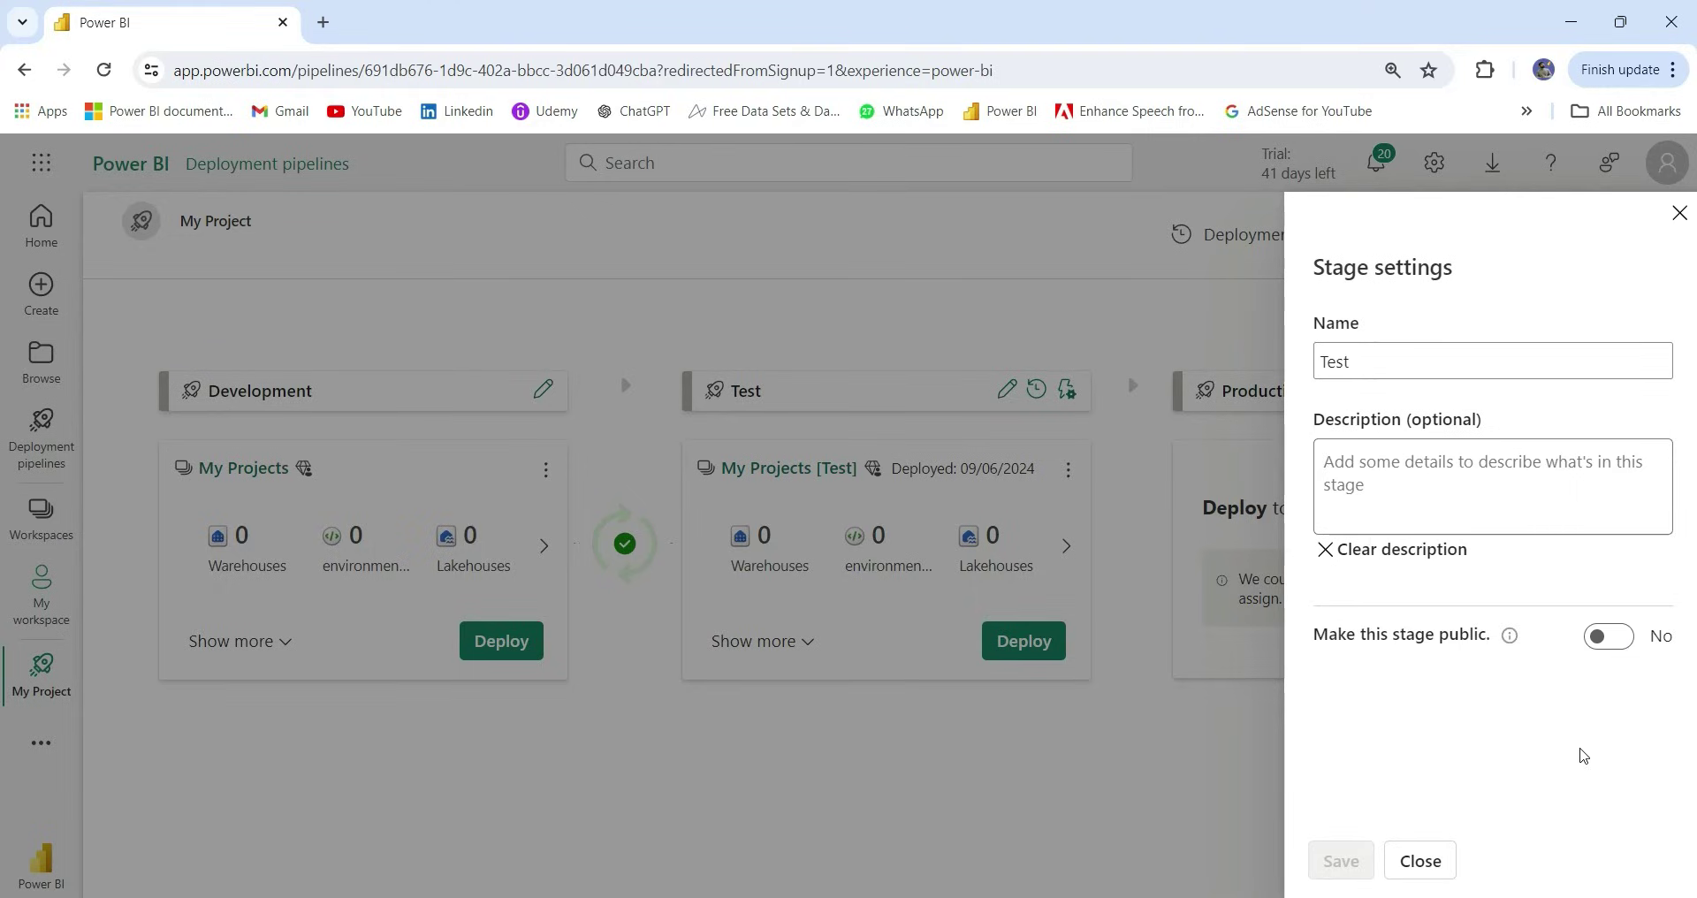
pyautogui.press('Escape')
pyautogui.click(1035, 389)
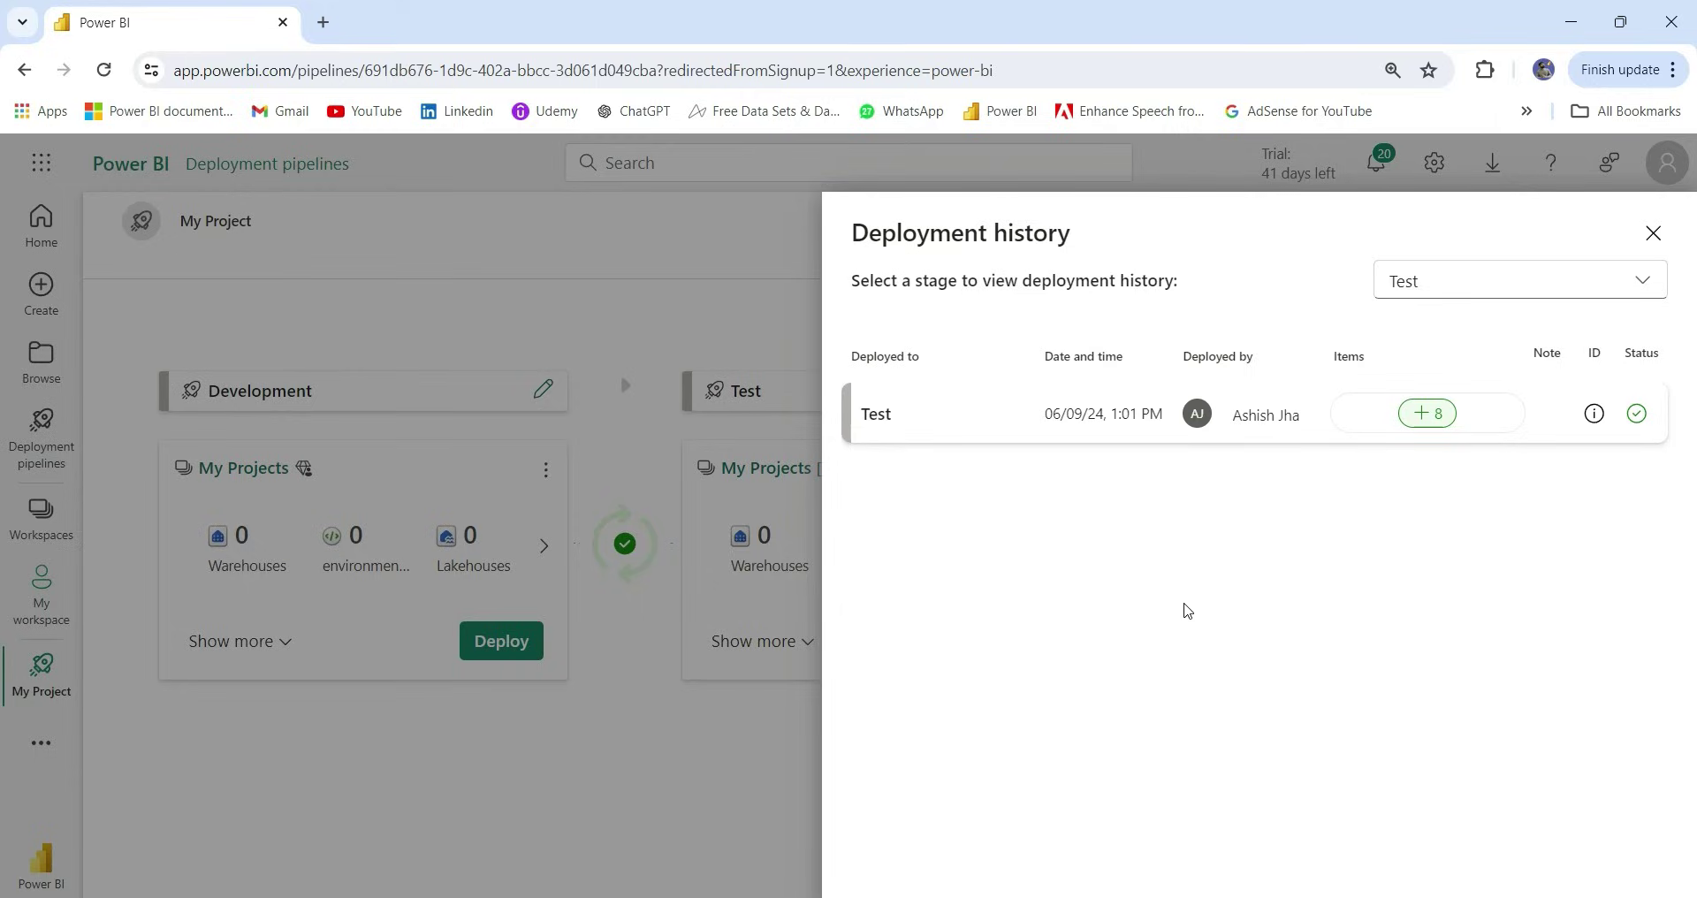
pyautogui.click(1646, 246)
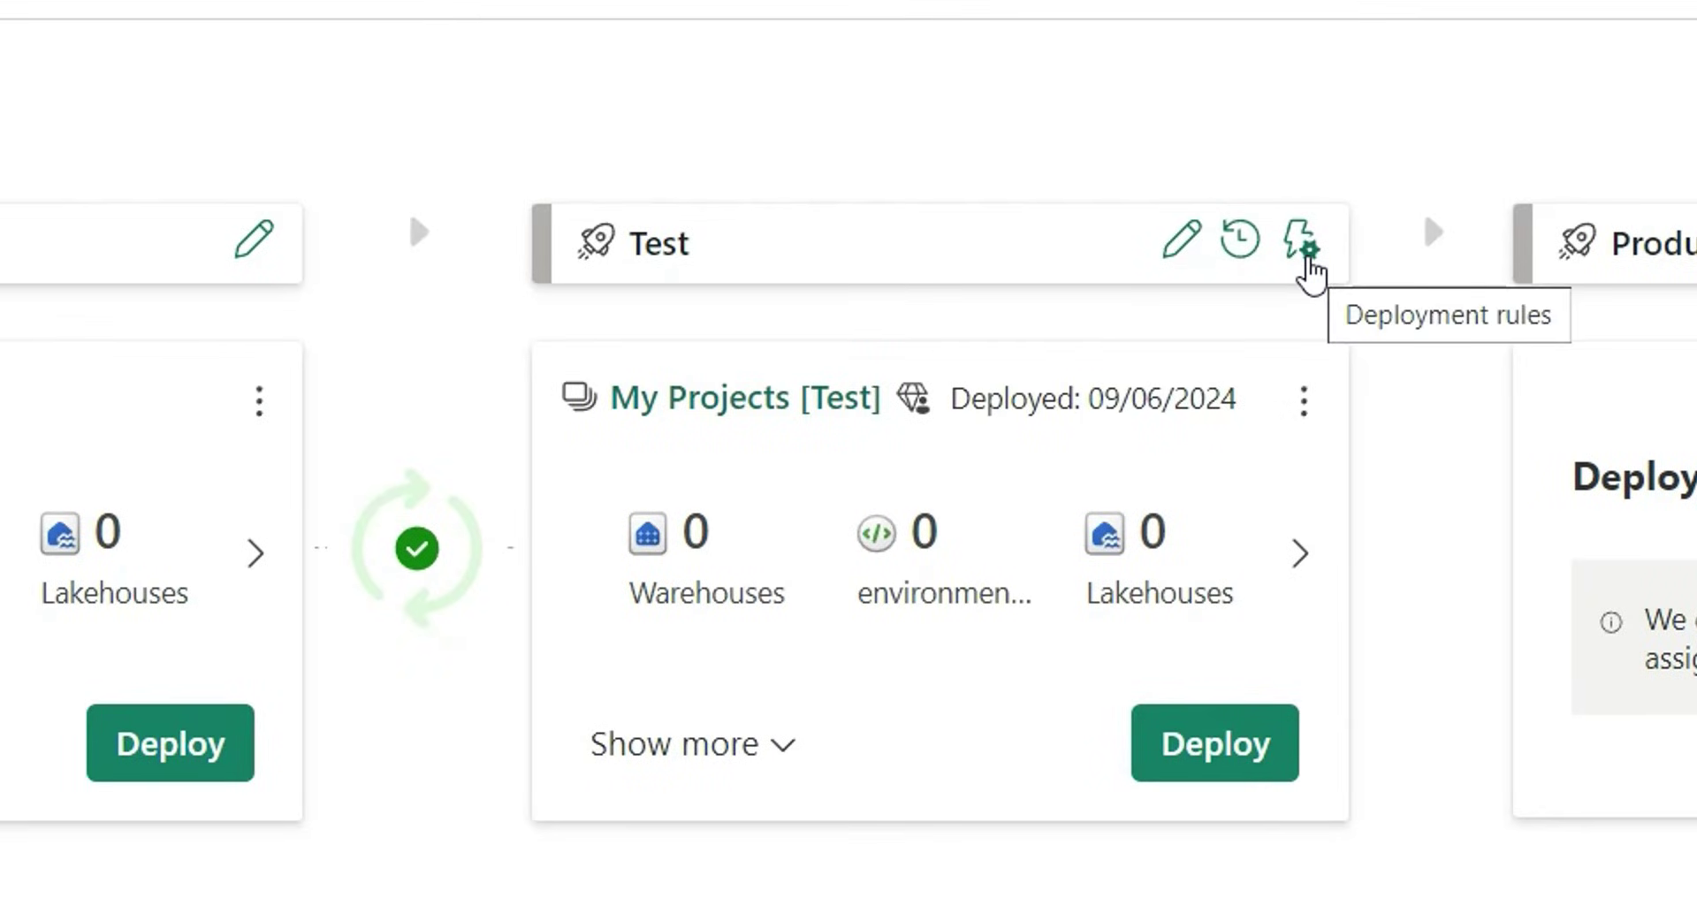
# - Add an AdventureWorks data source rule mapping adventureworks2019 to Other, on the sqlexpress server
pyautogui.click(1302, 248)
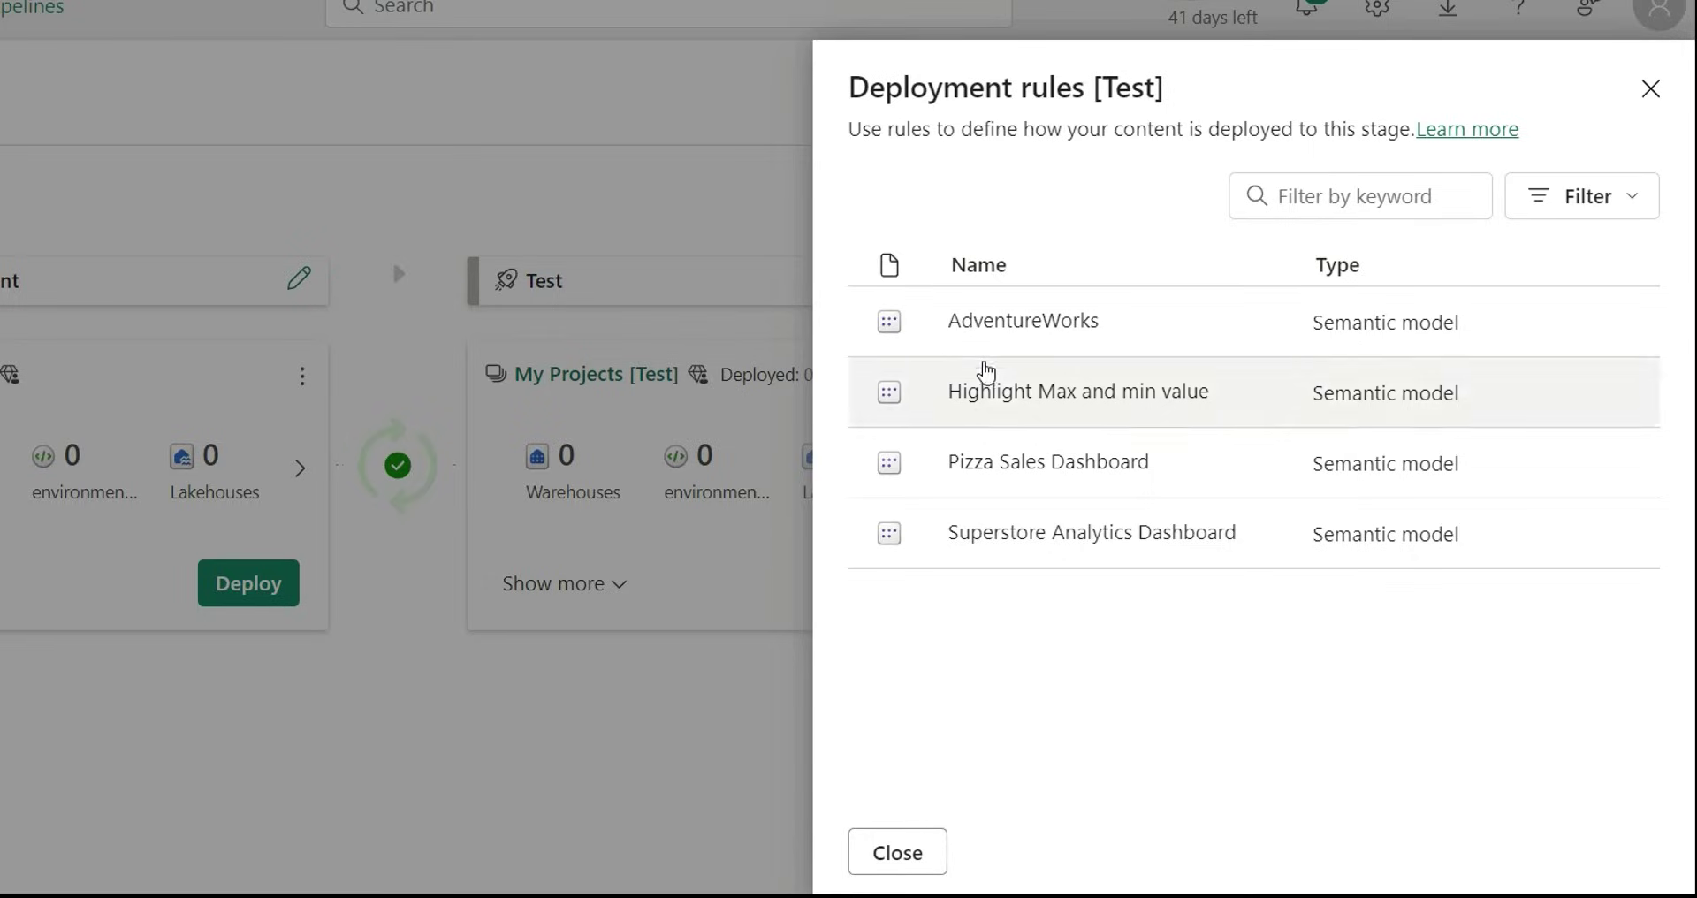
pyautogui.click(1016, 334)
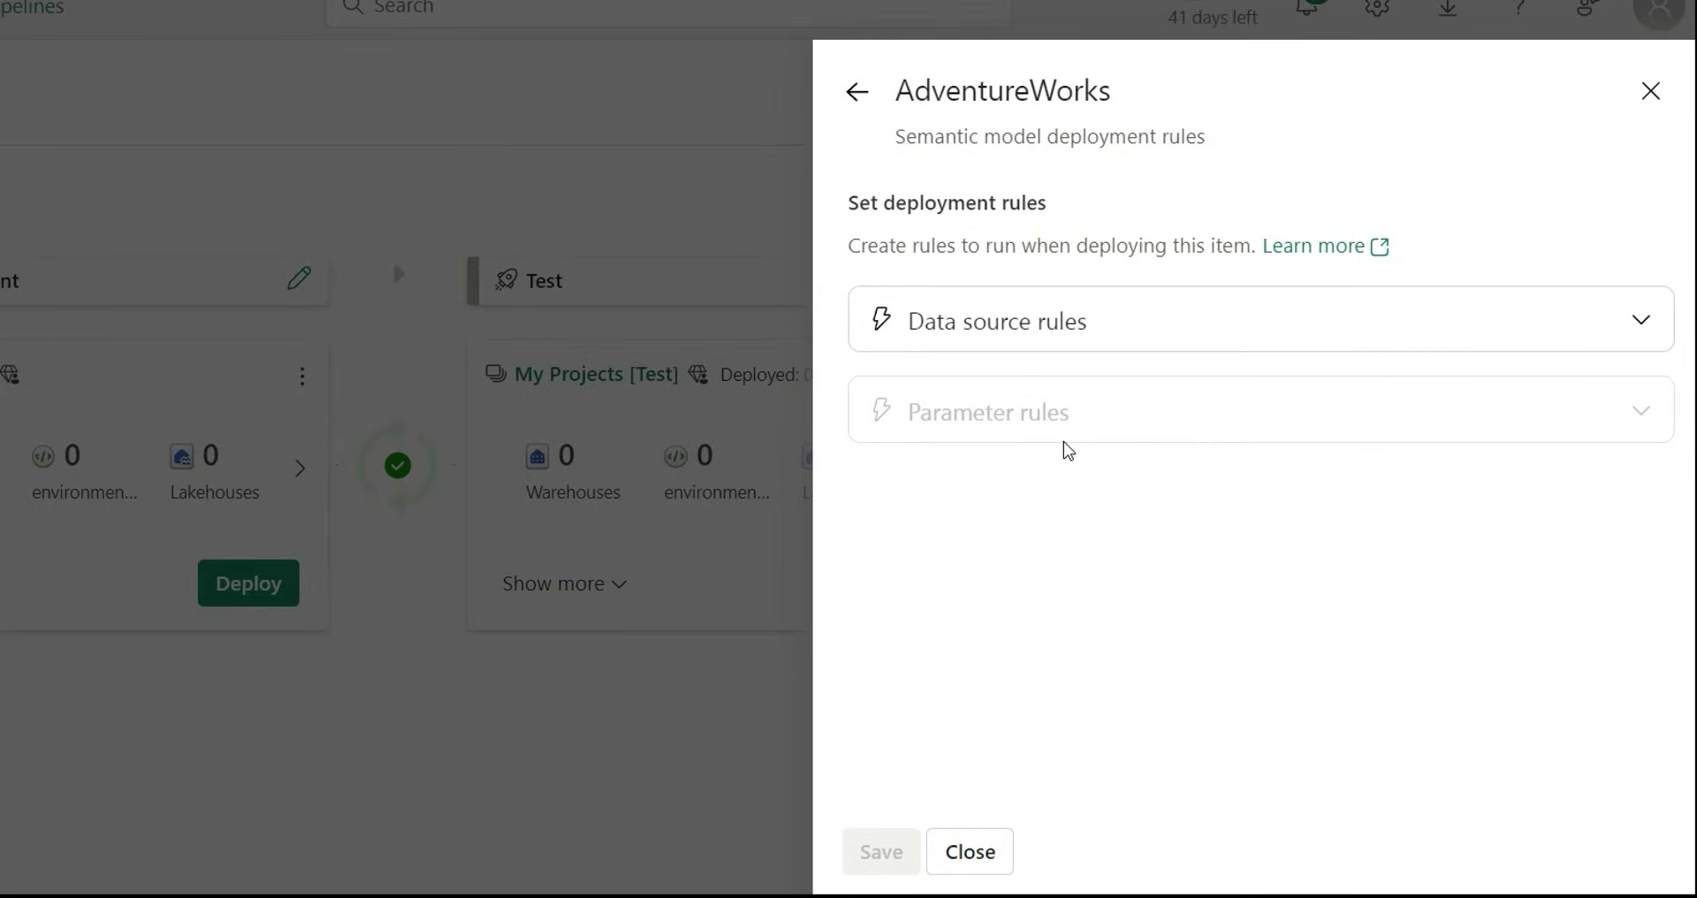
pyautogui.click(1585, 330)
pyautogui.click(1126, 553)
pyautogui.click(1014, 592)
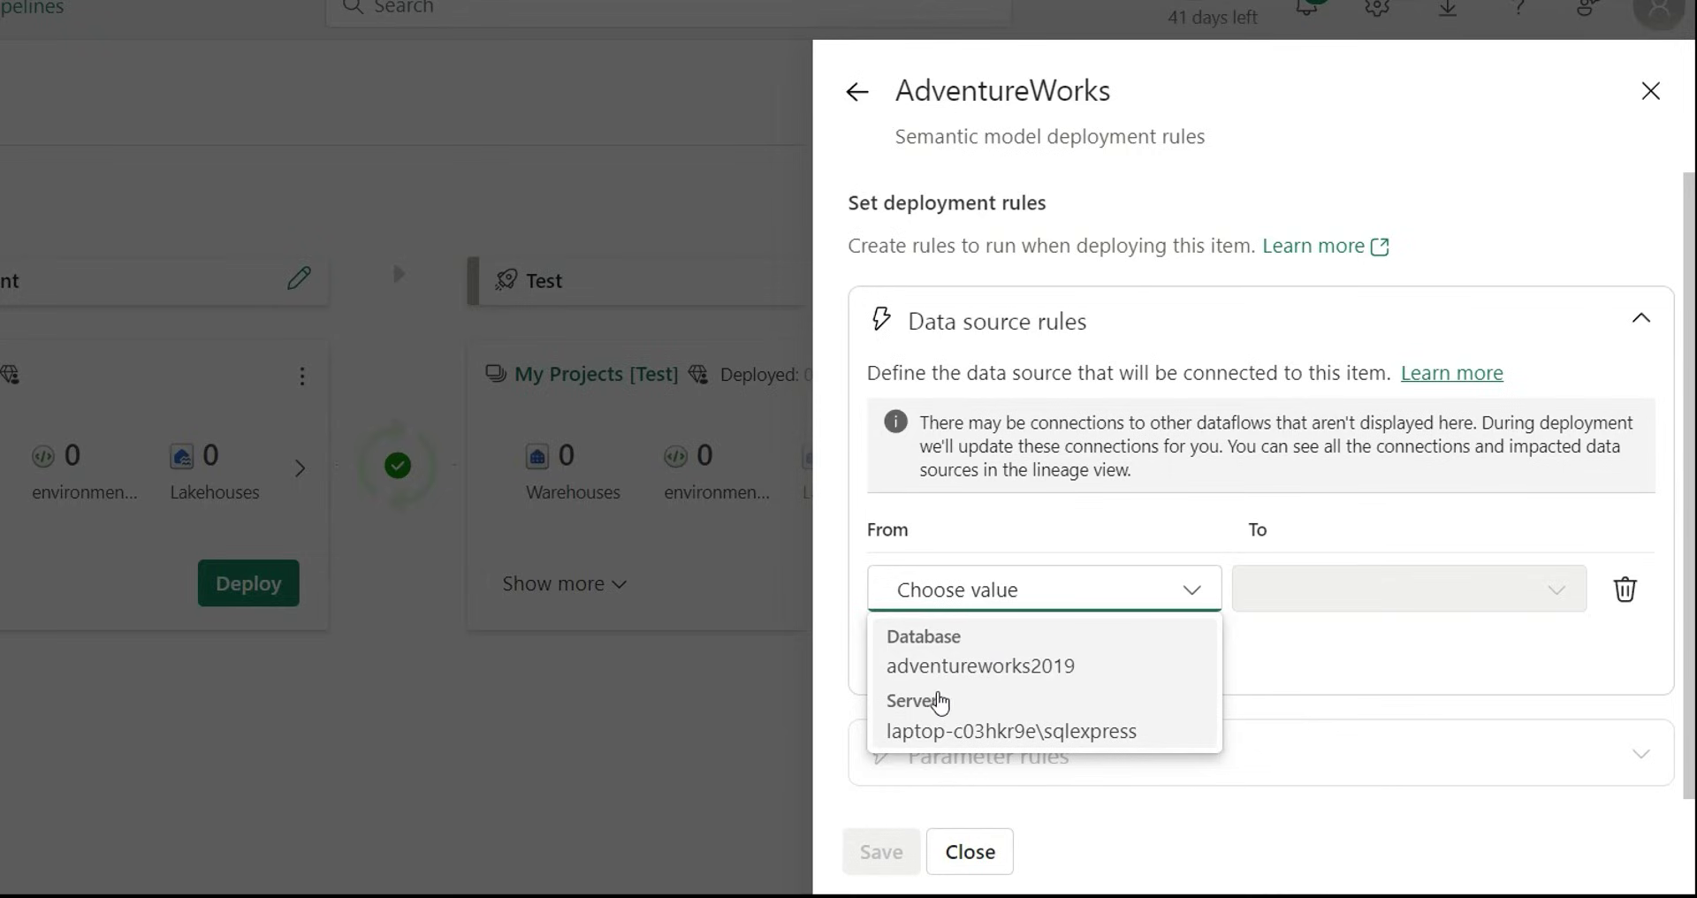
pyautogui.click(1082, 731)
pyautogui.click(1556, 590)
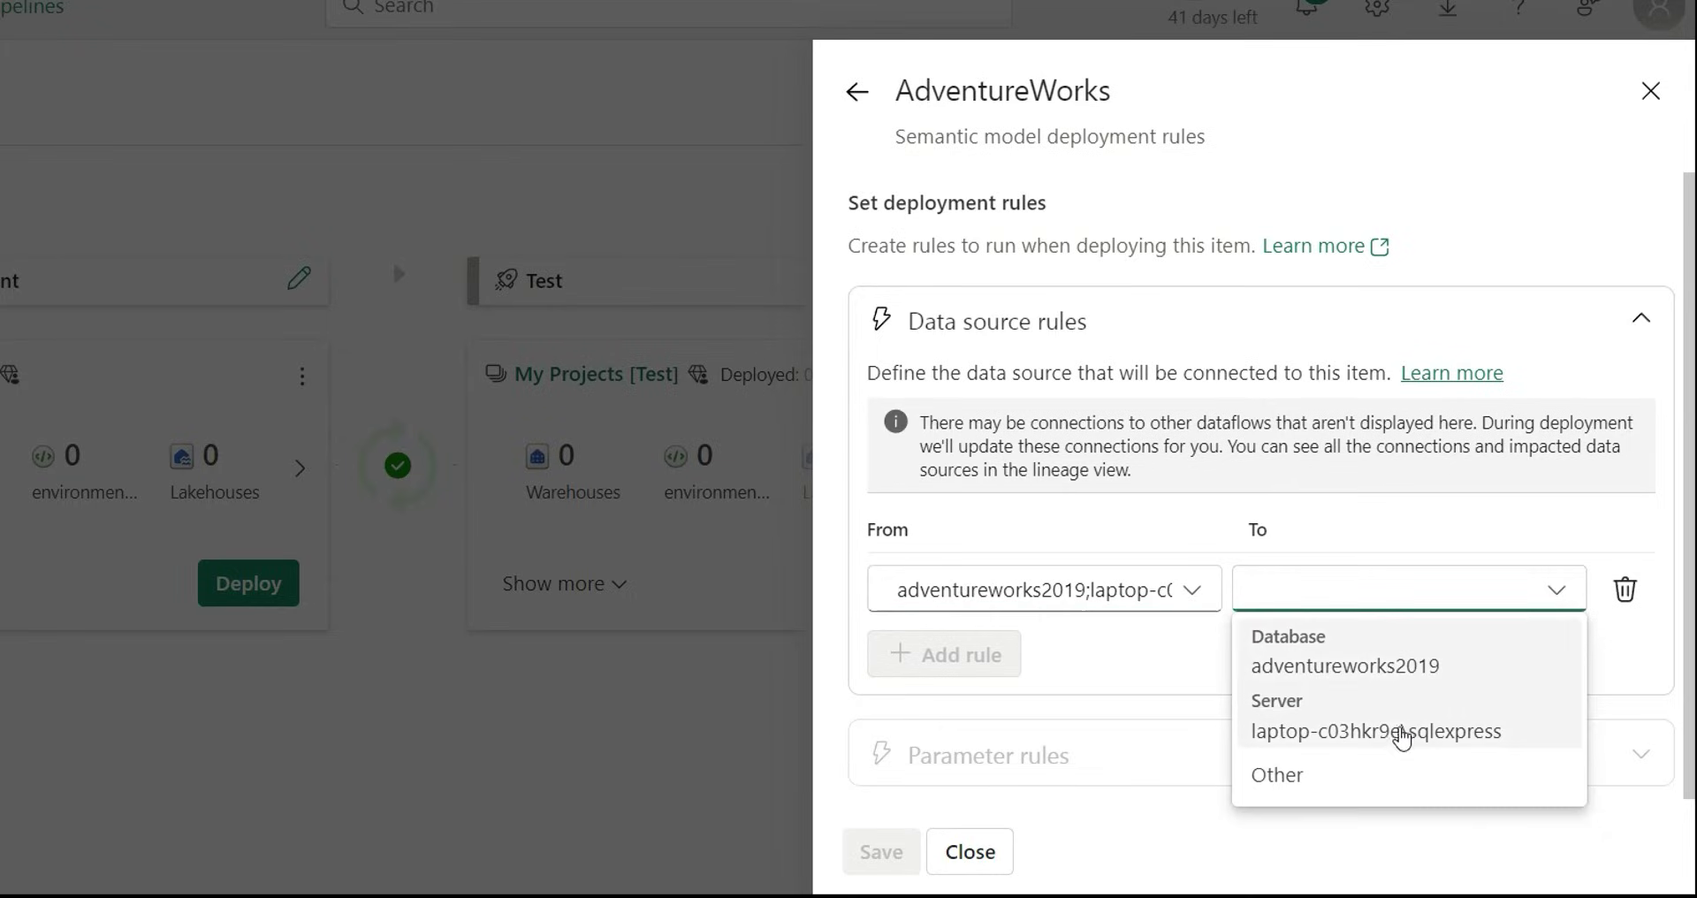
pyautogui.click(1328, 789)
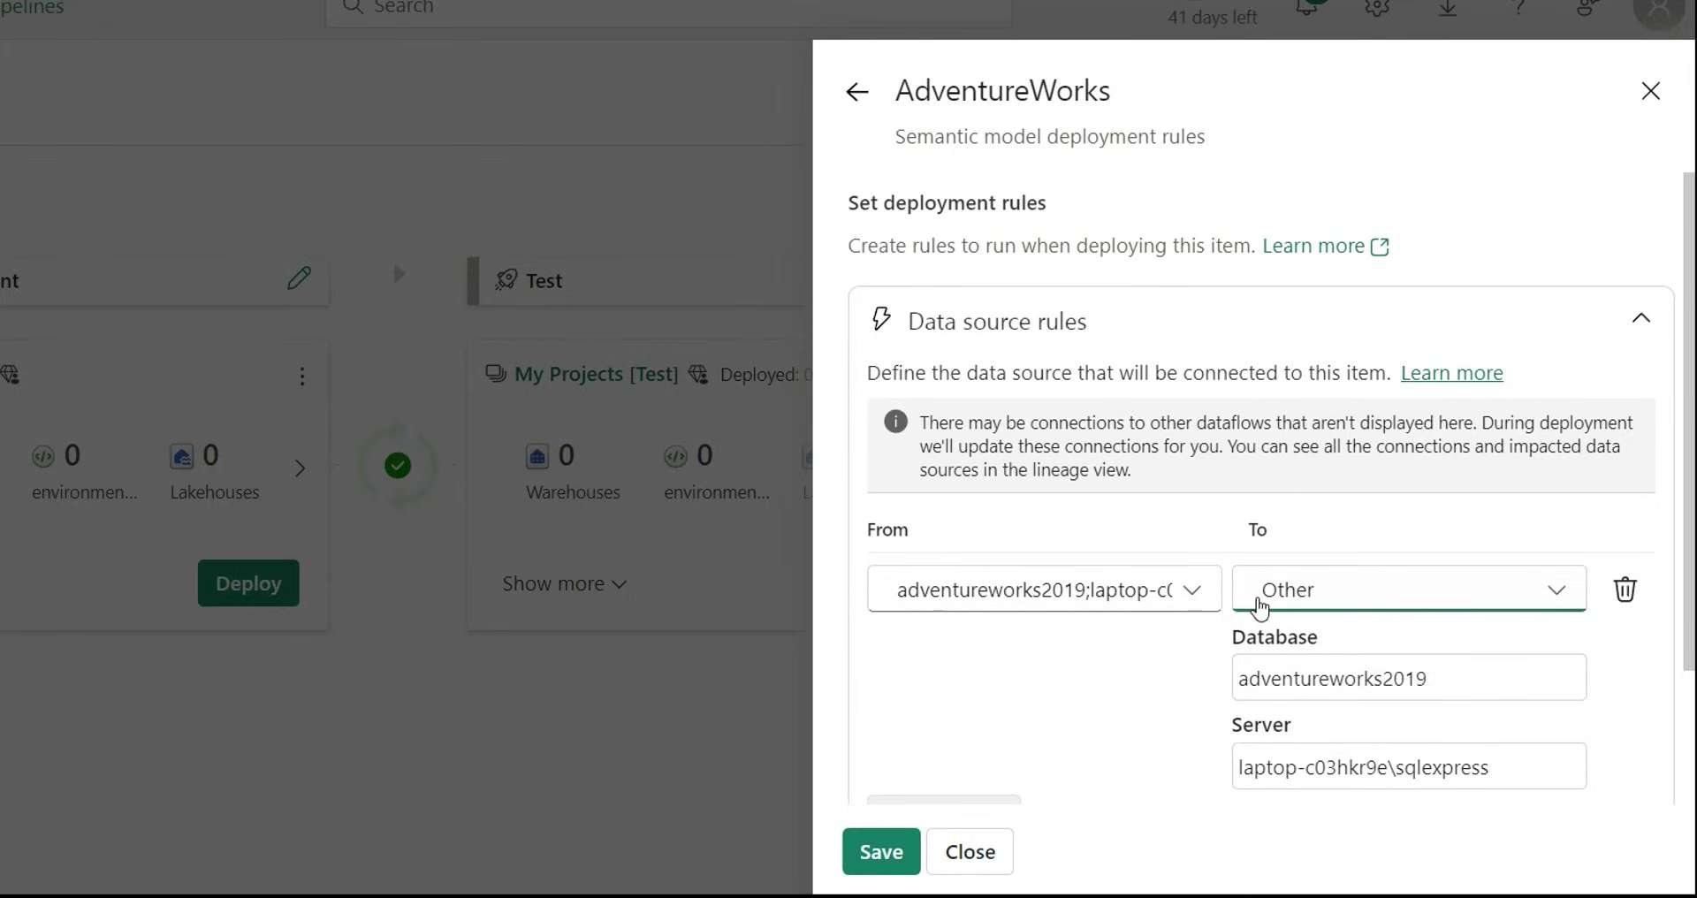
pyautogui.doubleClick(1418, 767)
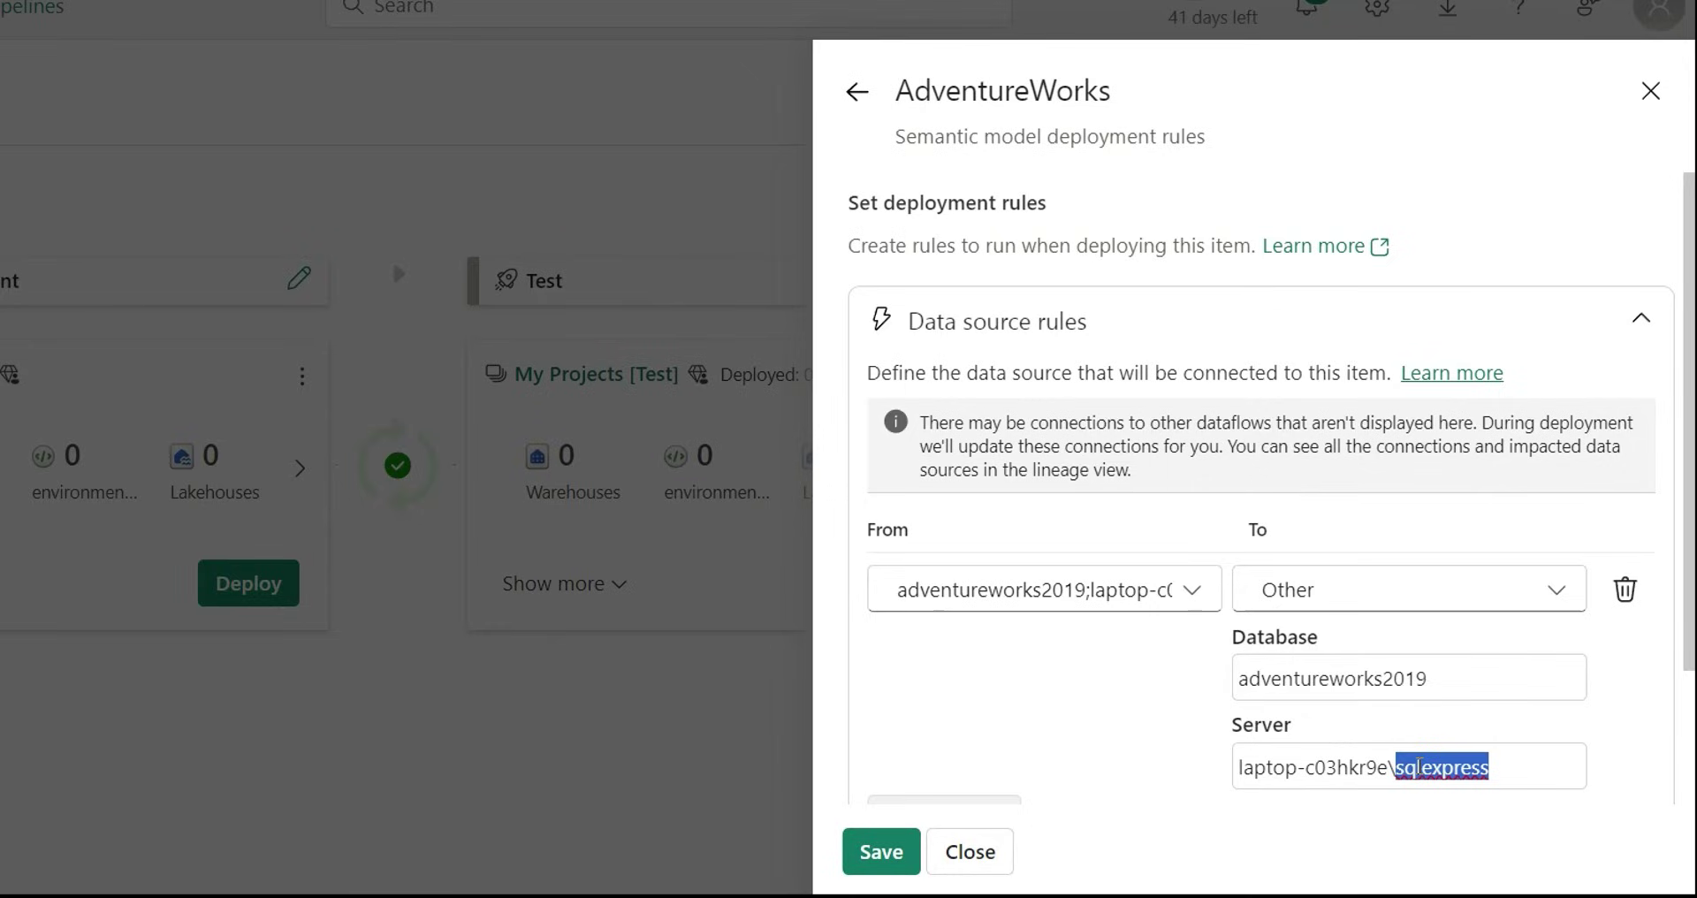
pyautogui.click(812, 167)
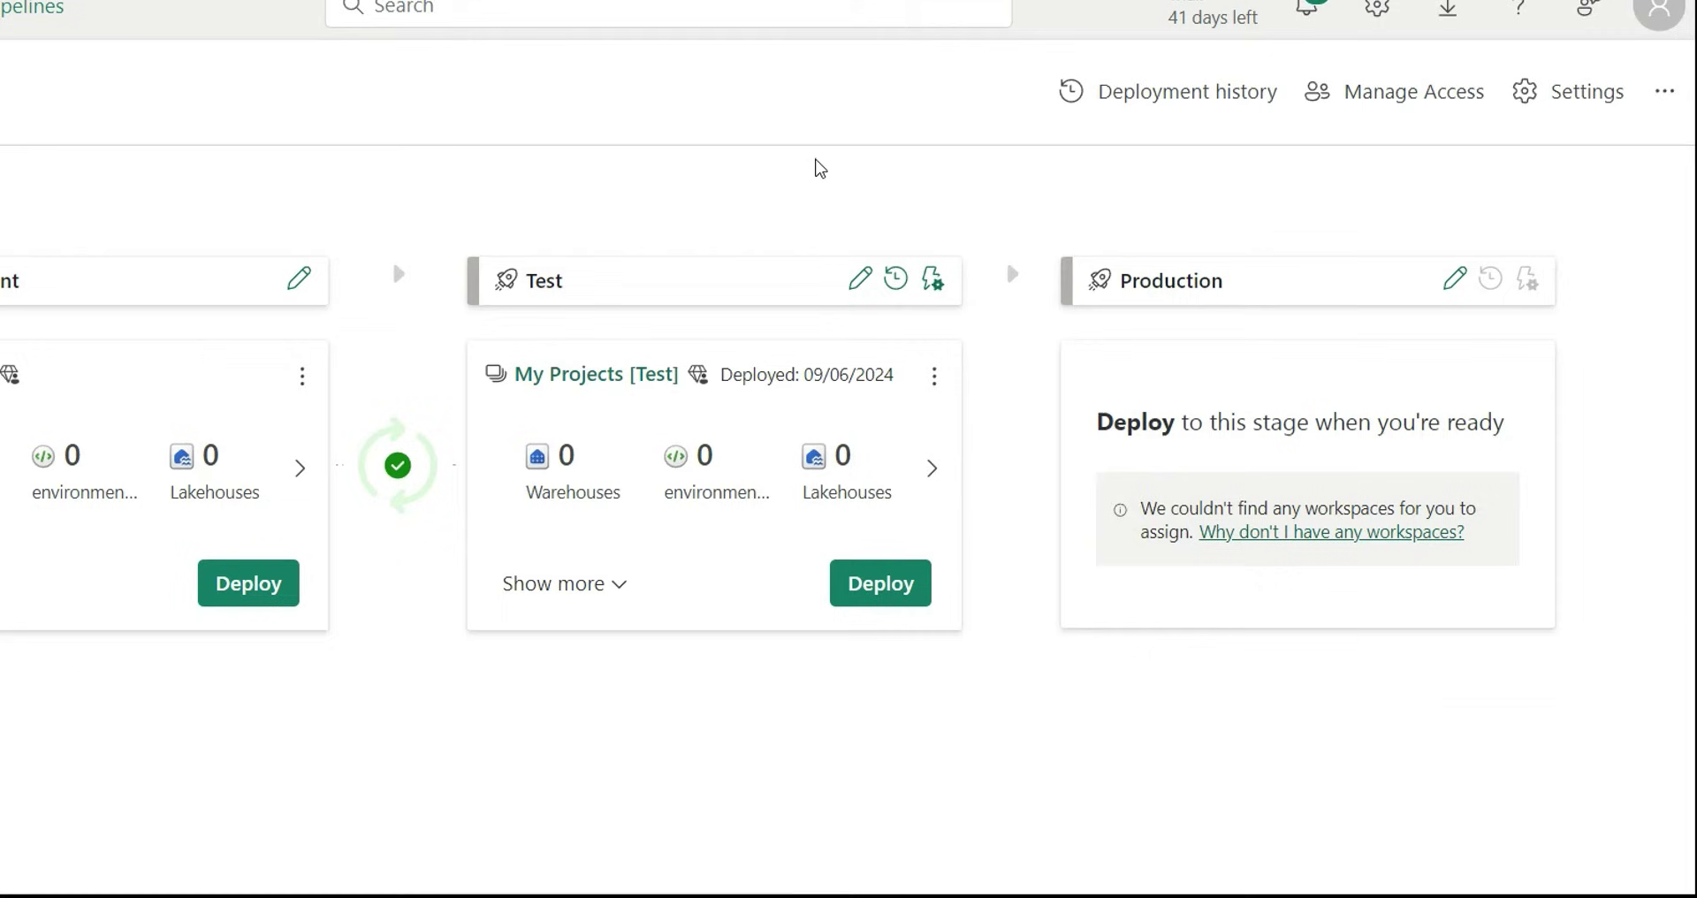
# - Deploy the eight Test items to Production, then open the My Projects Development workspace
pyautogui.click(882, 585)
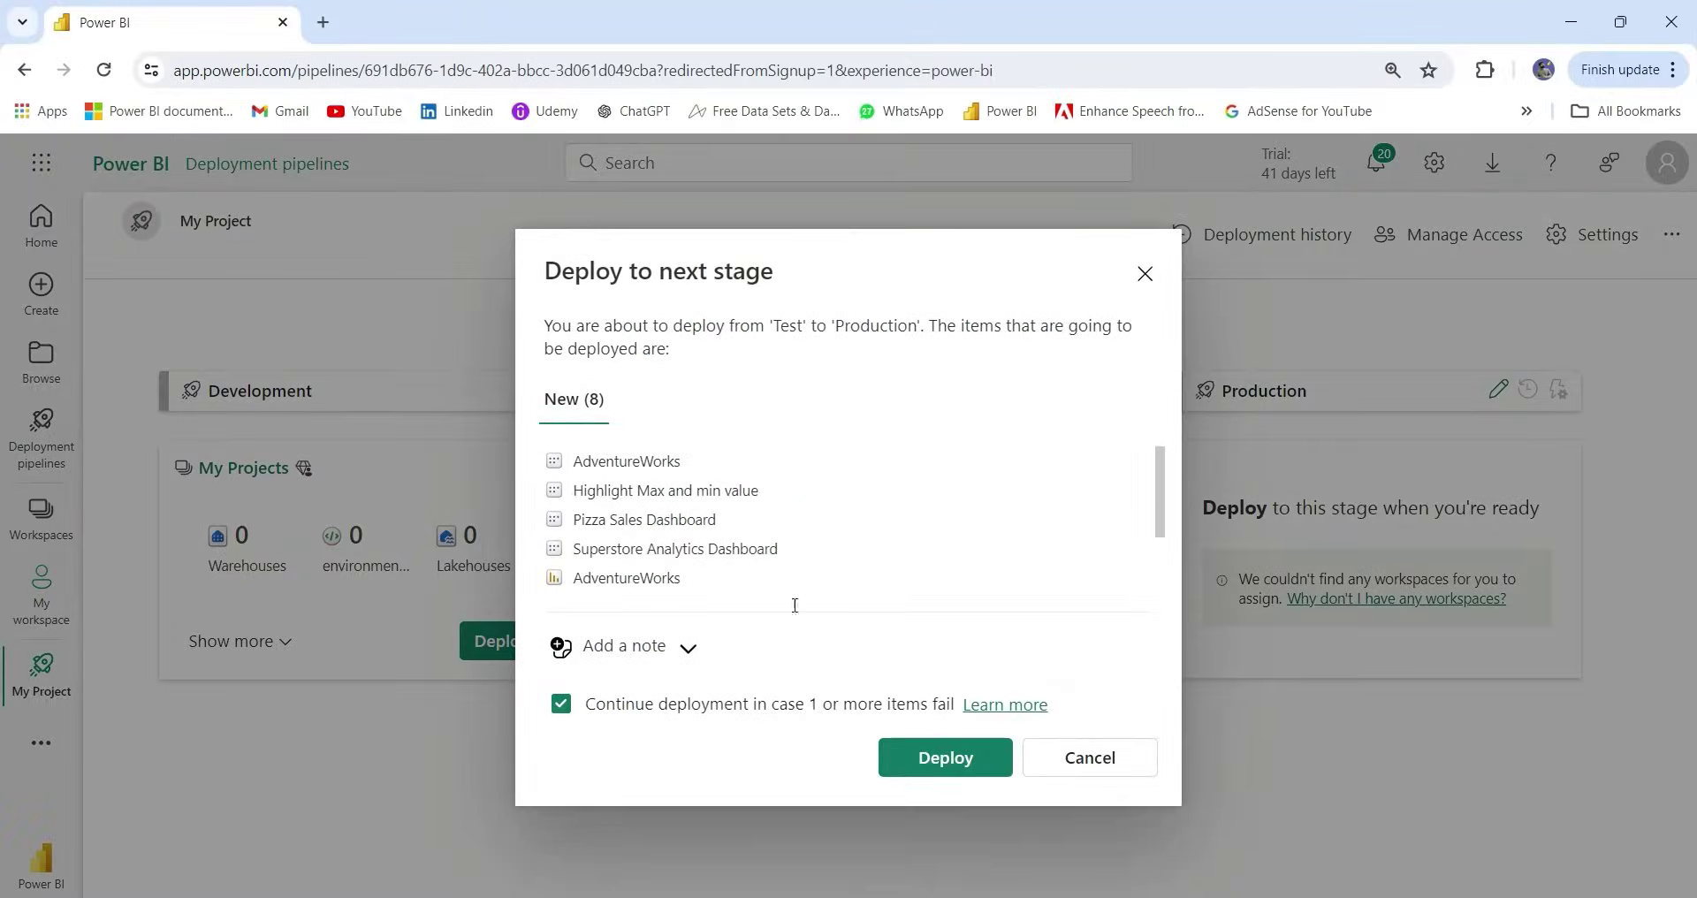
pyautogui.click(959, 758)
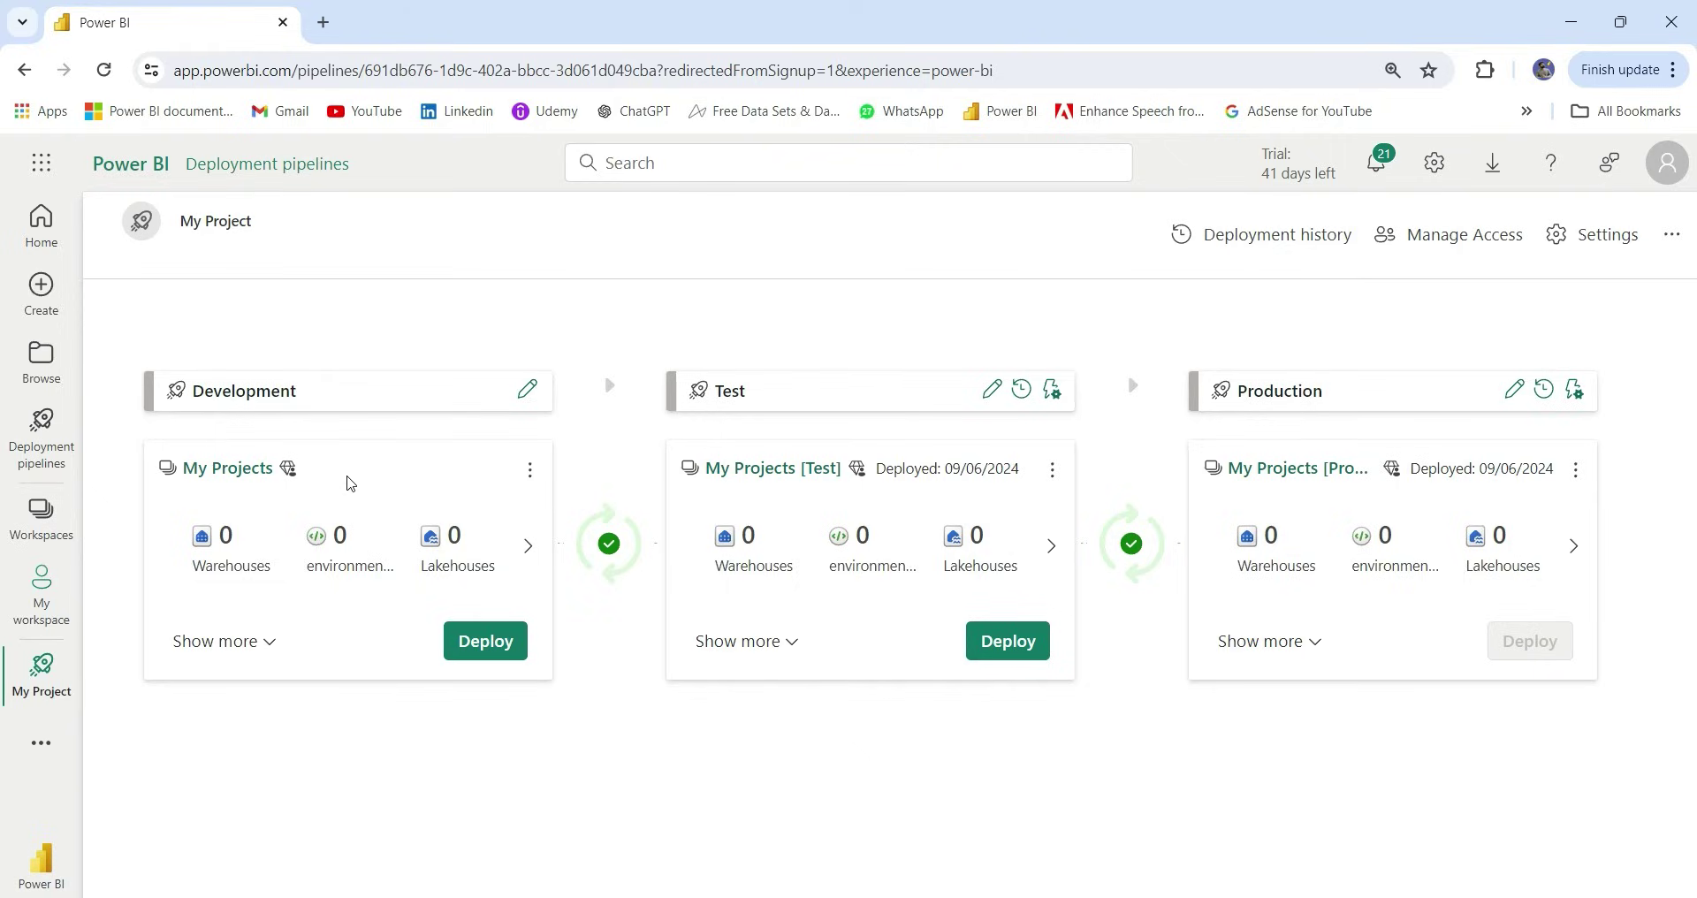
pyautogui.click(226, 477)
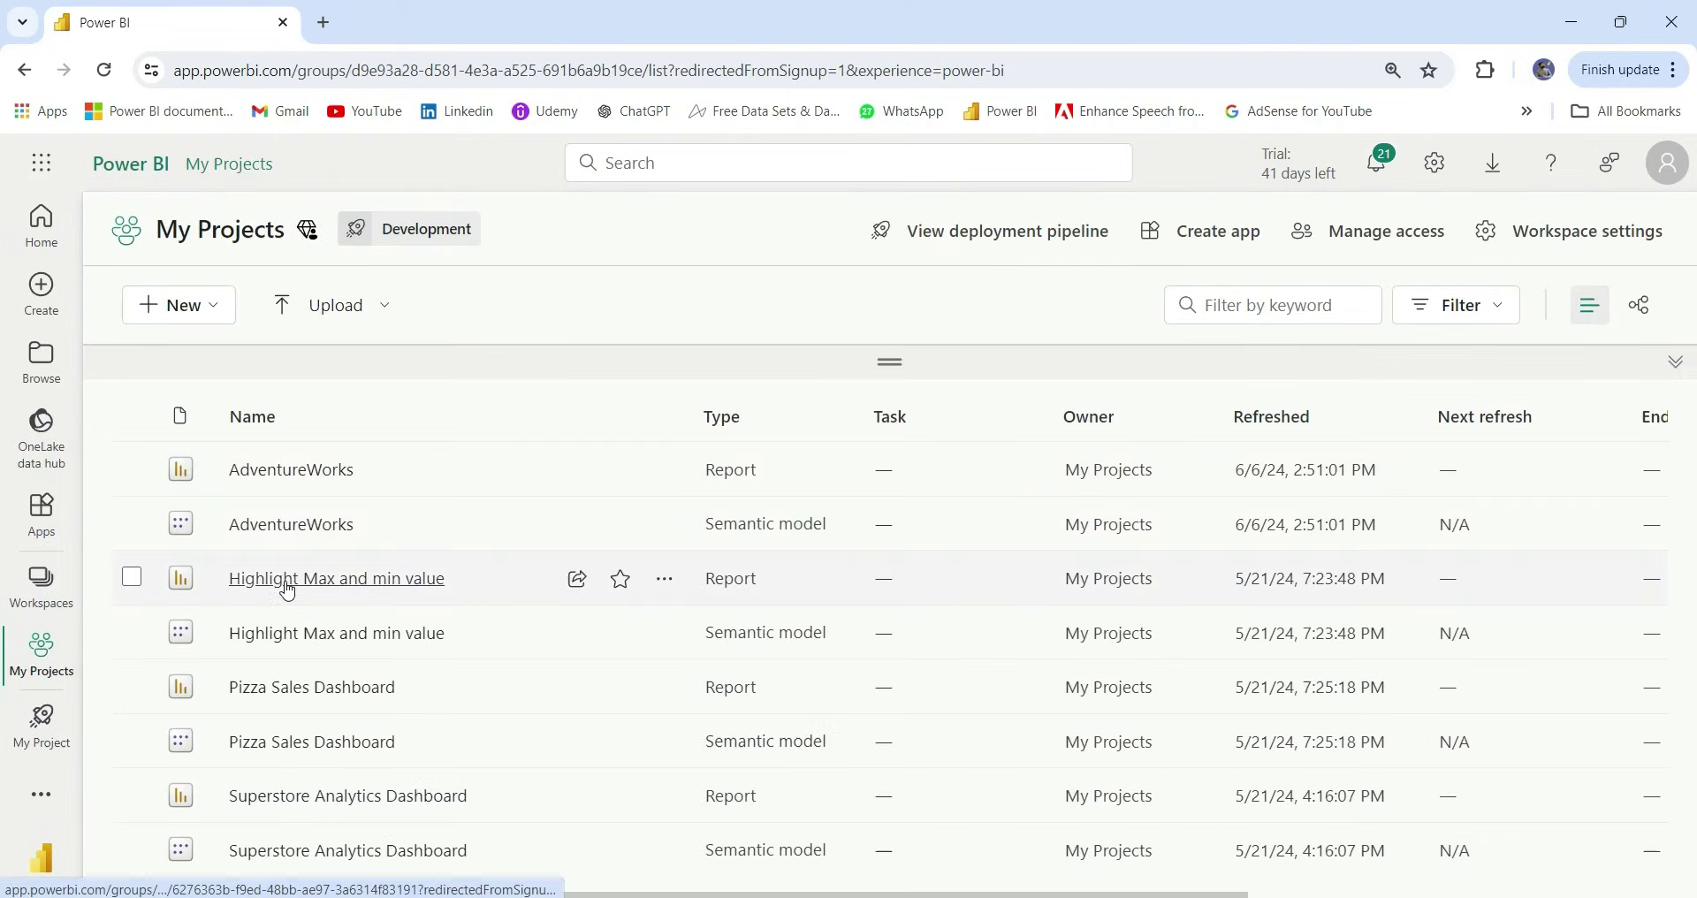
# - Delete the Country slicer from the Highlight Max and min value report in edit mode
pyautogui.click(352, 585)
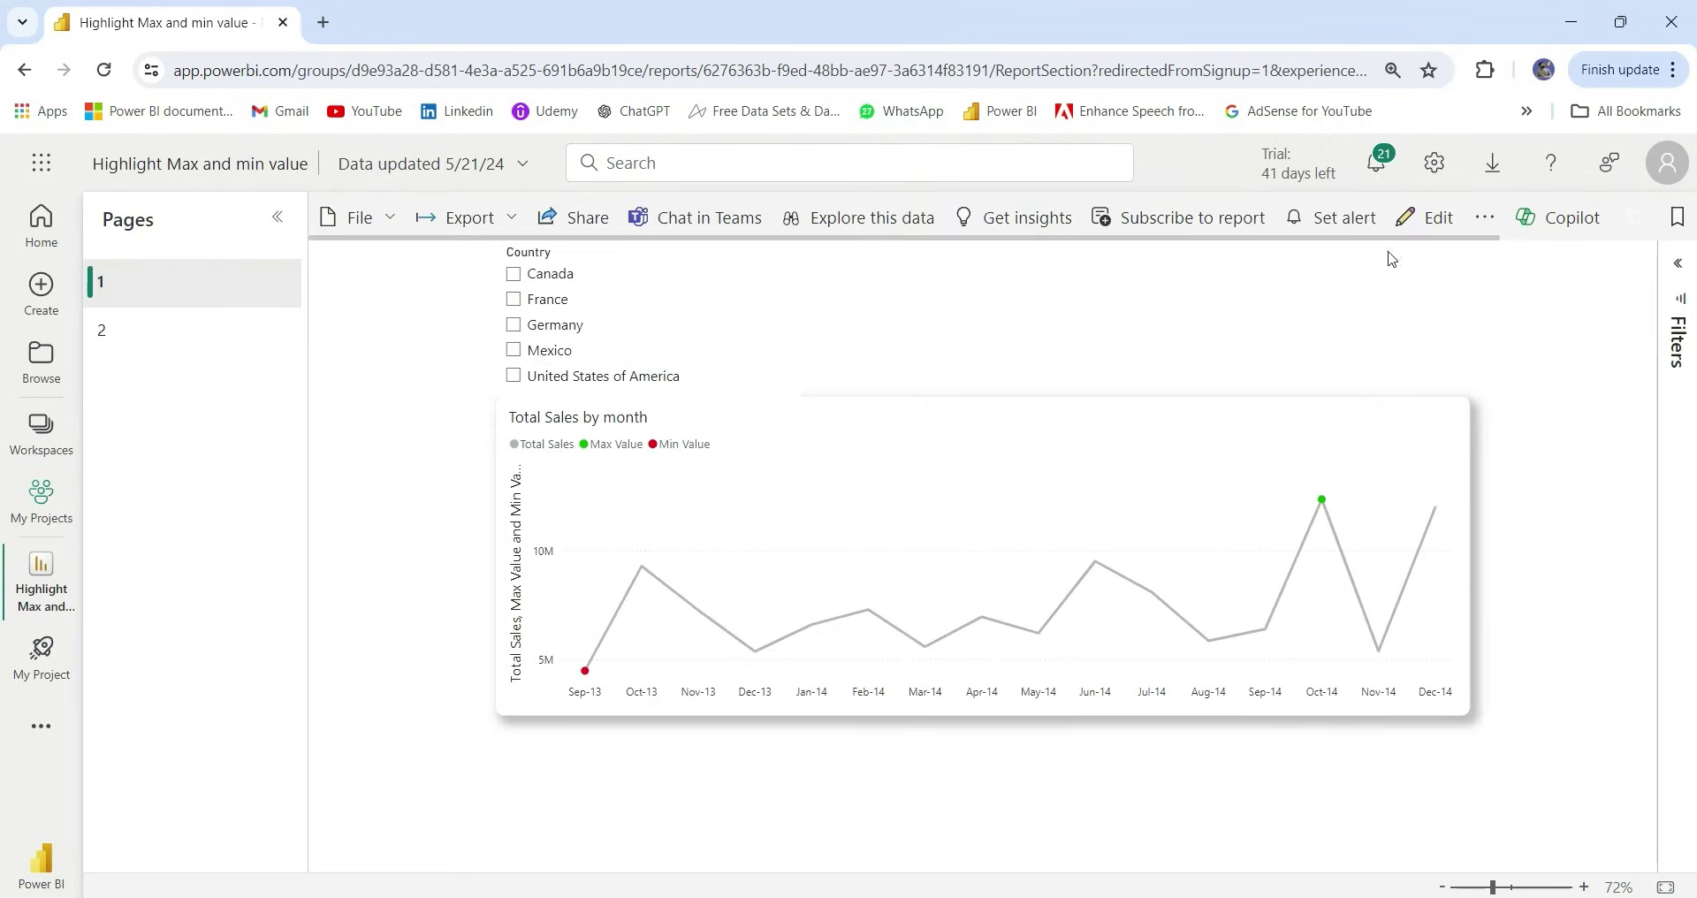
pyautogui.click(1425, 217)
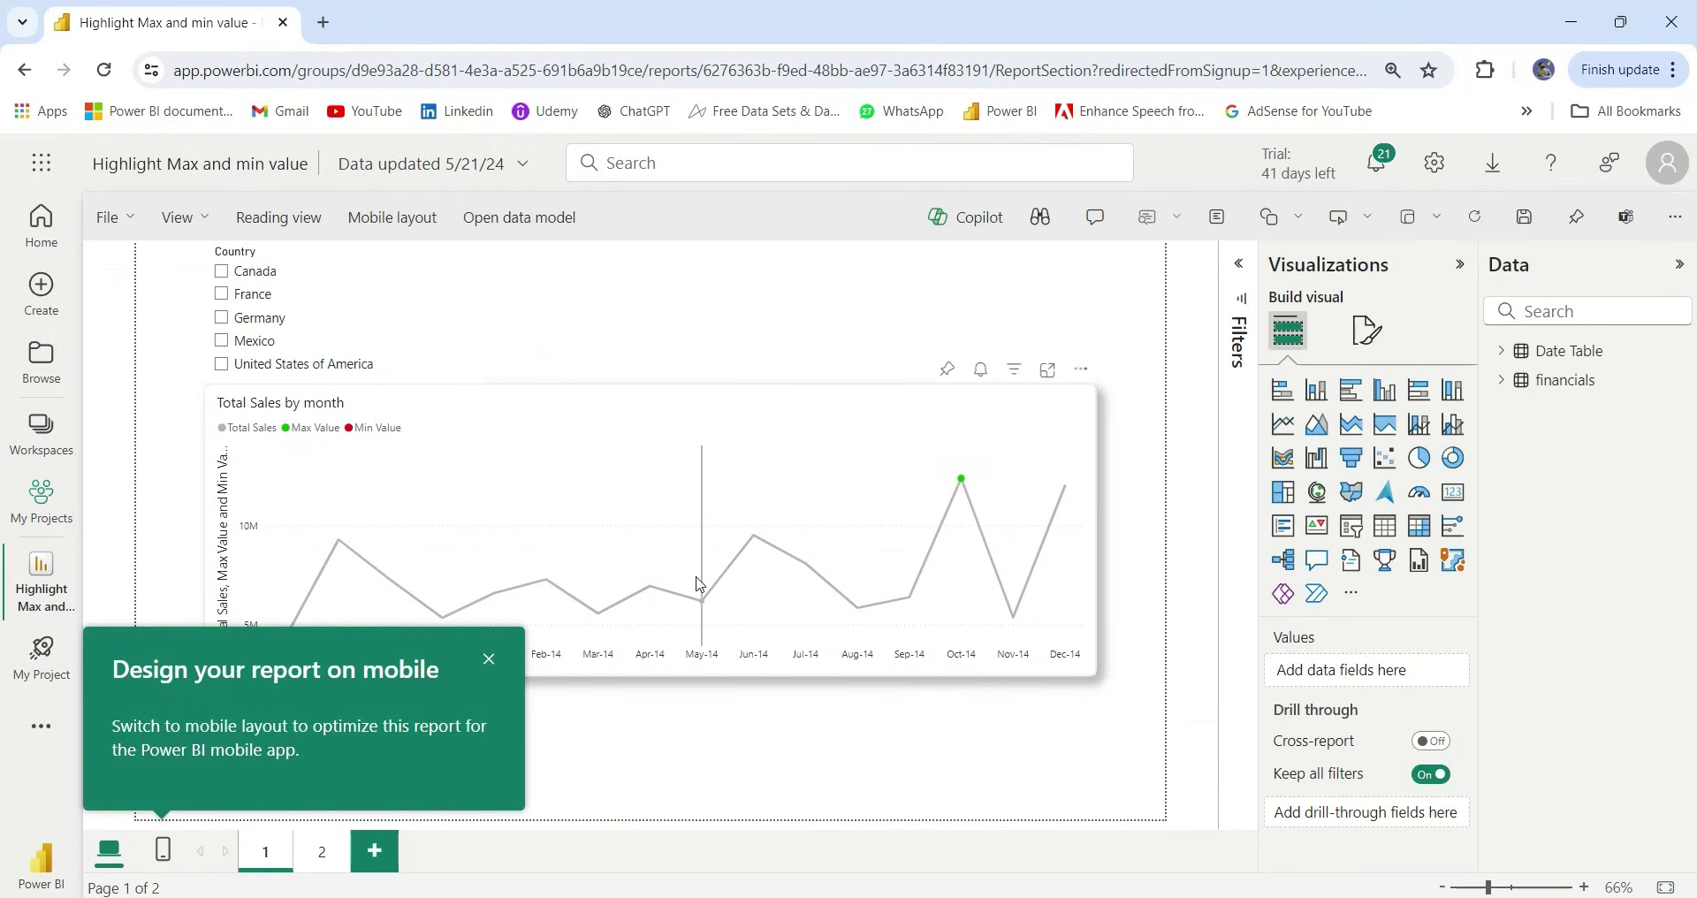
pyautogui.click(402, 302)
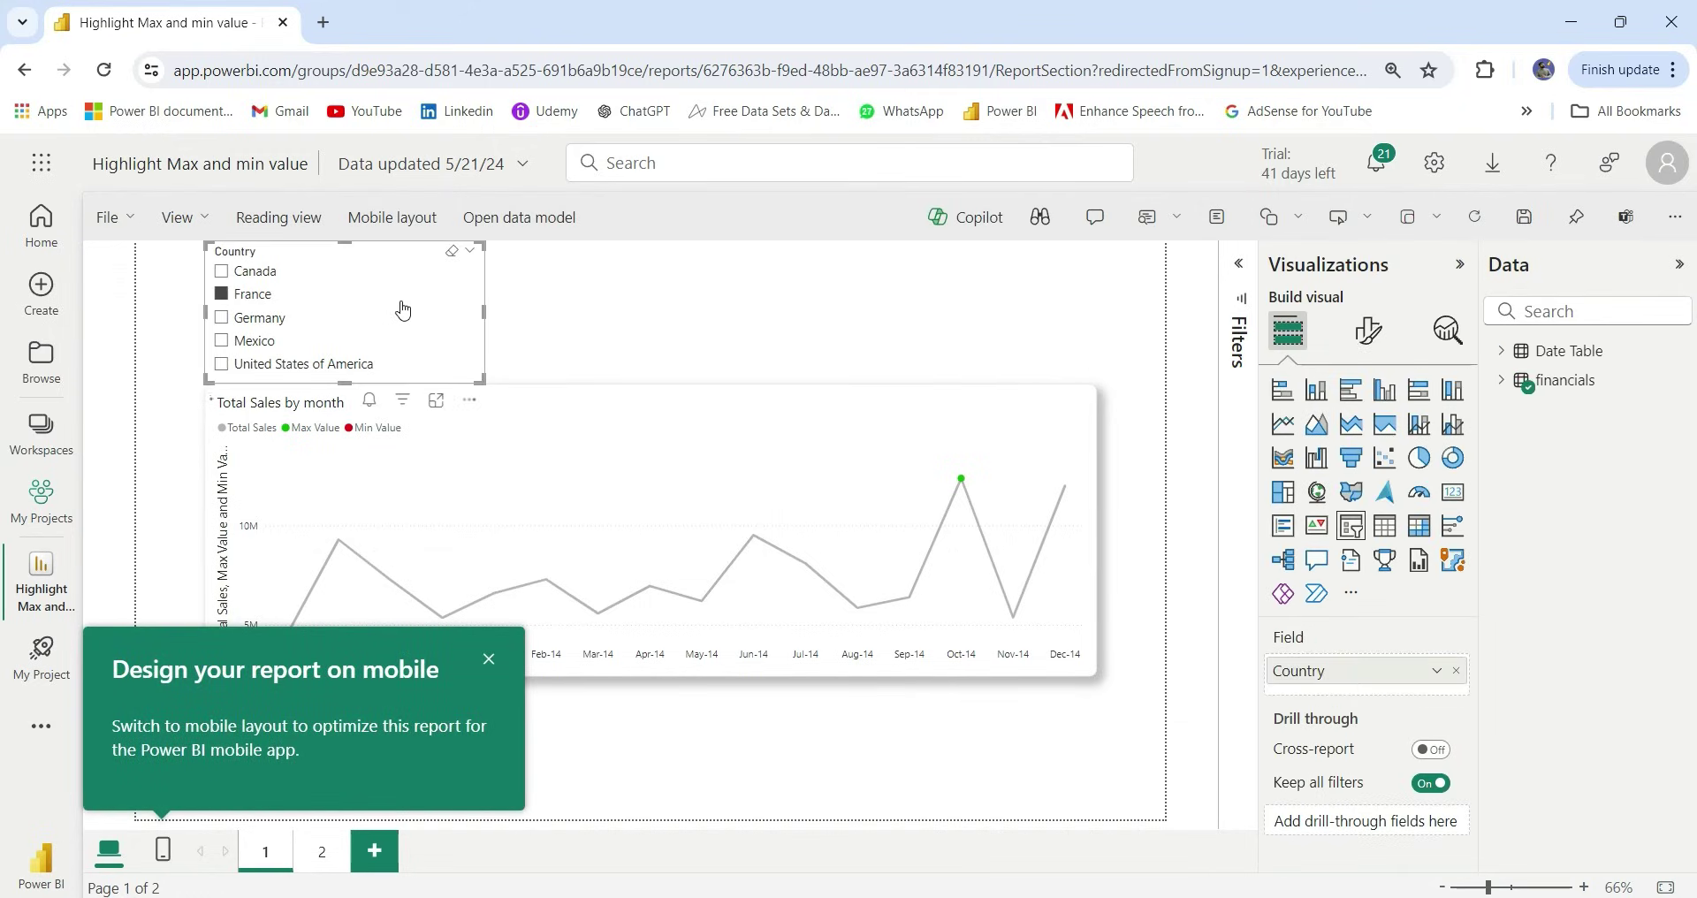
pyautogui.press('Delete')
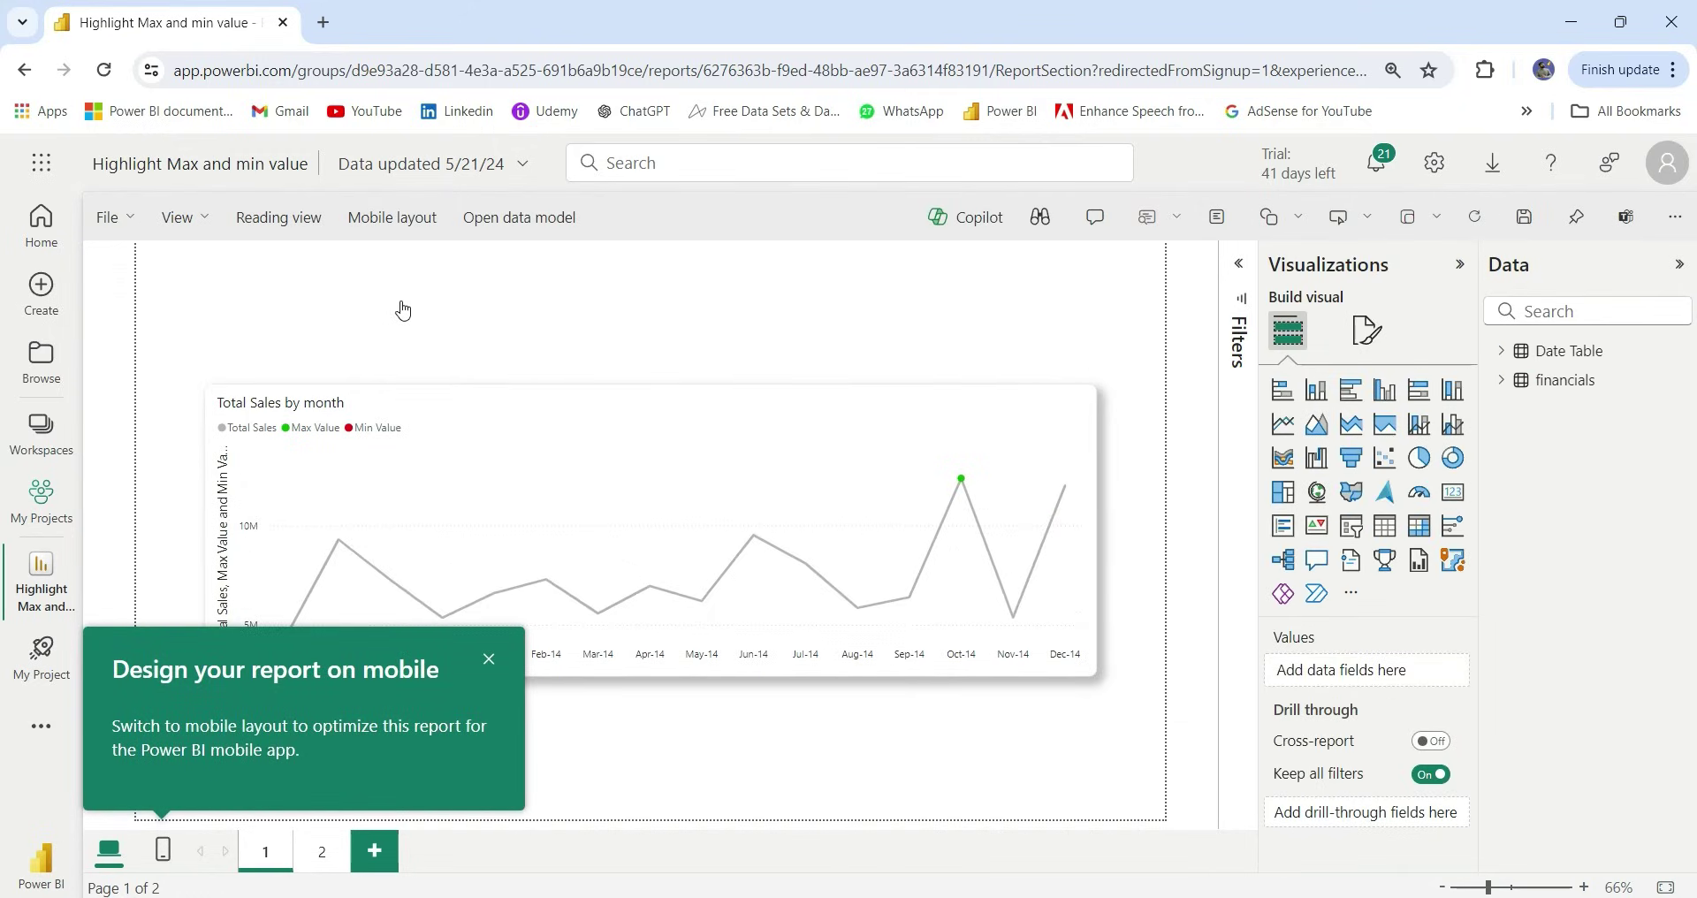
# - Save the edited report and return to the My Project pipeline
pyautogui.click(1526, 232)
pyautogui.click(1526, 232)
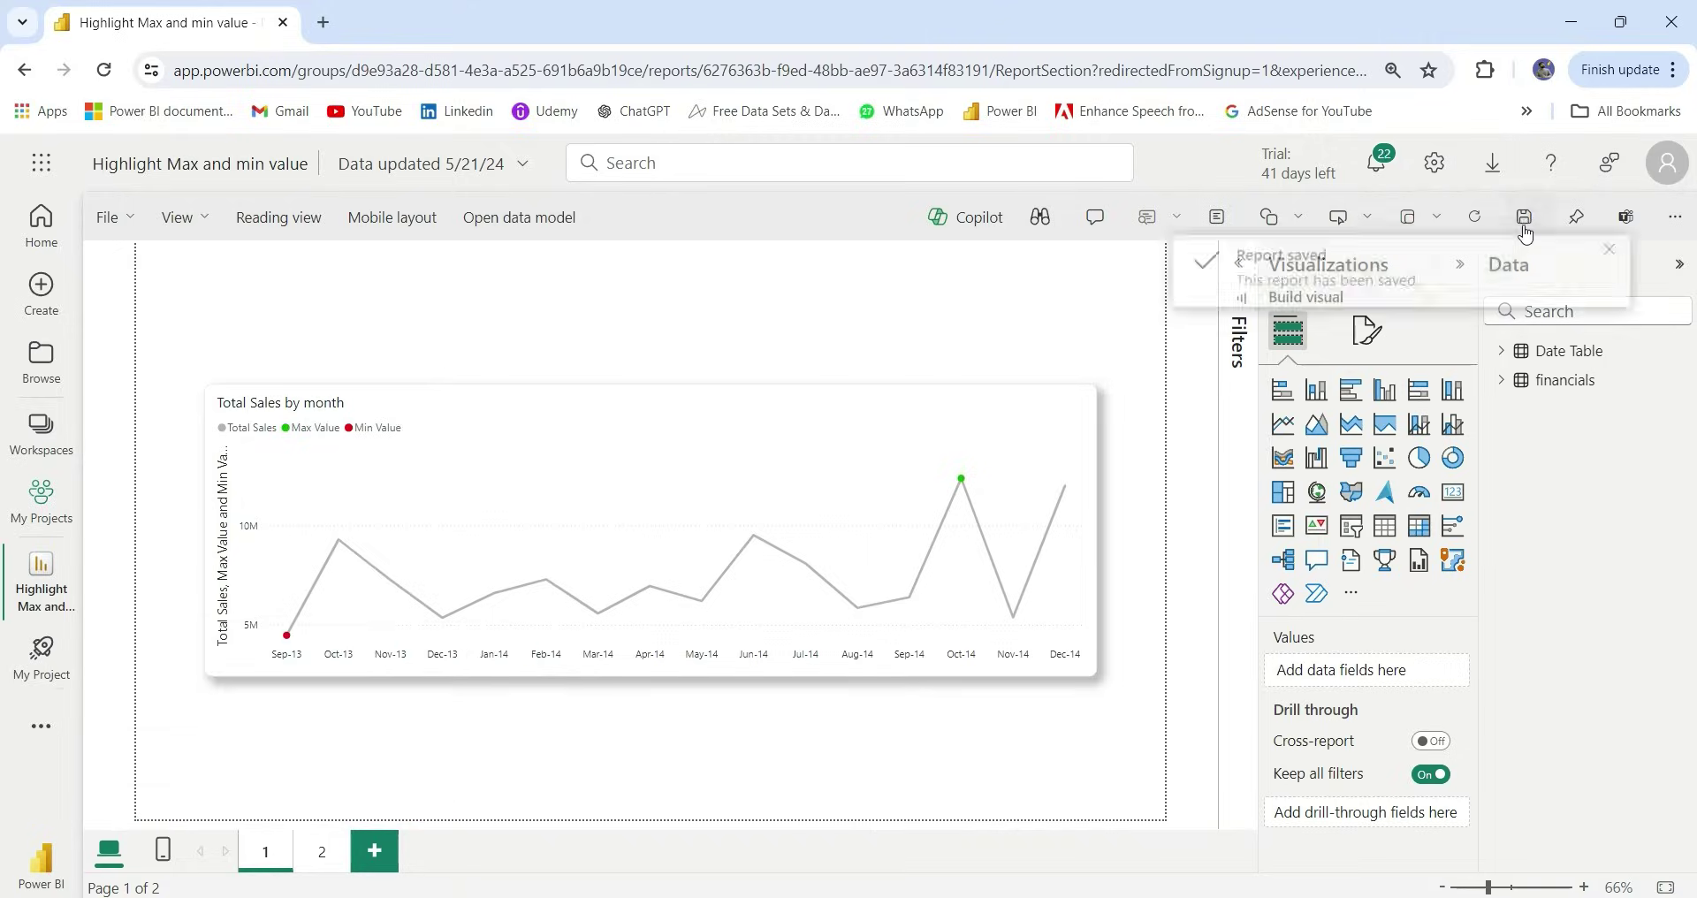
pyautogui.click(104, 70)
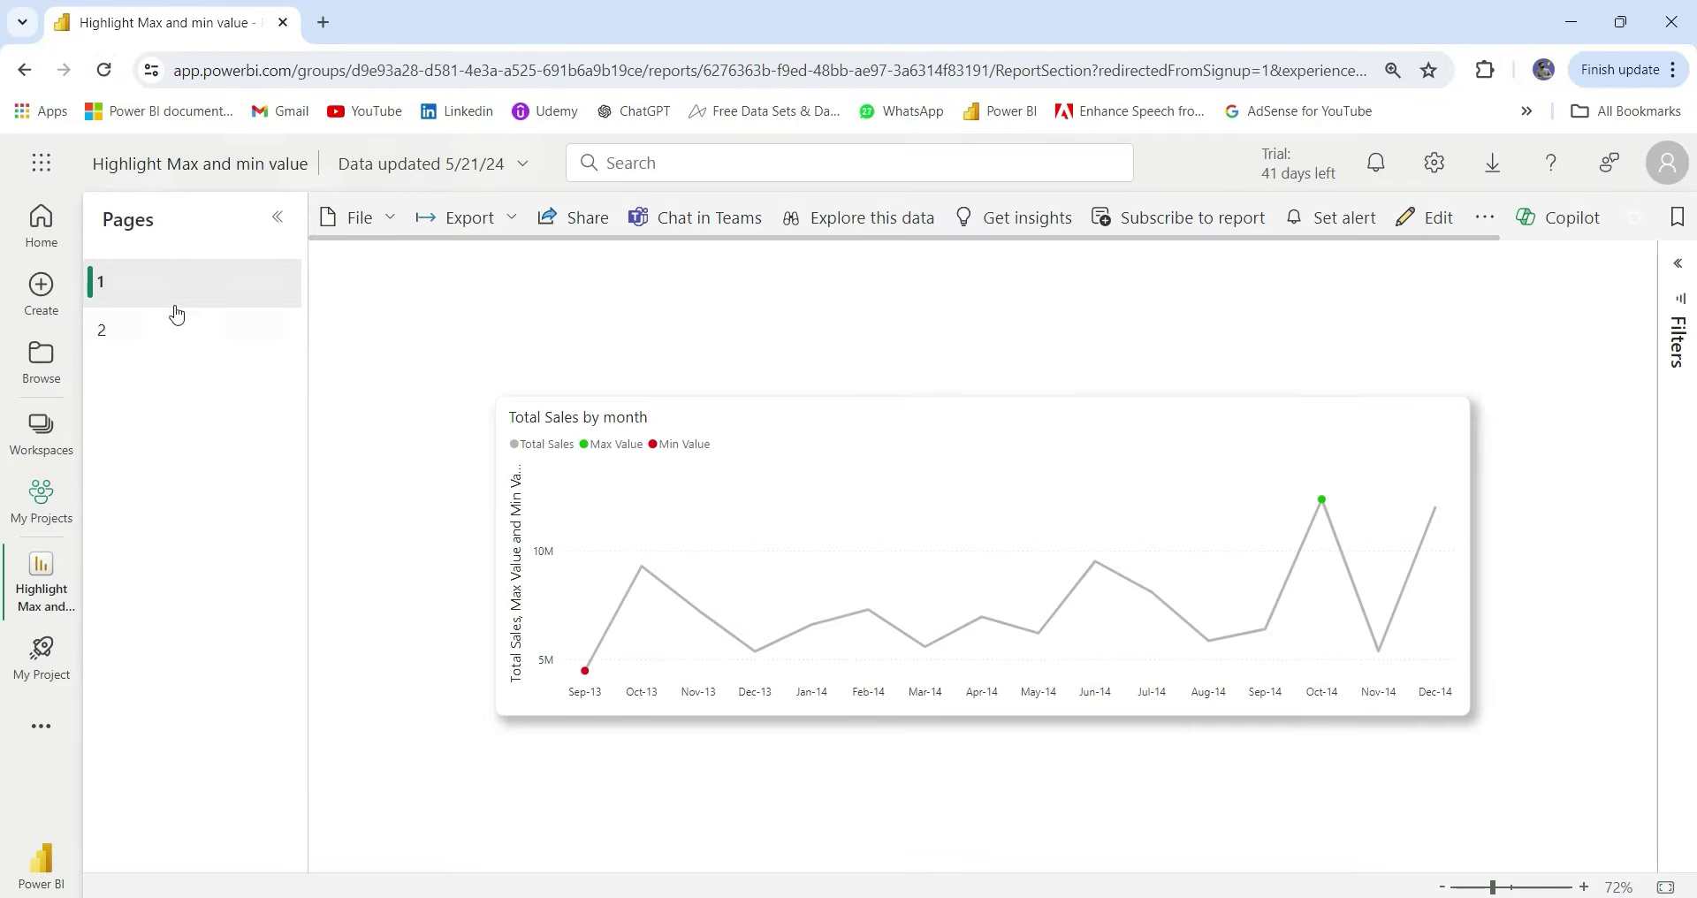
pyautogui.click(31, 670)
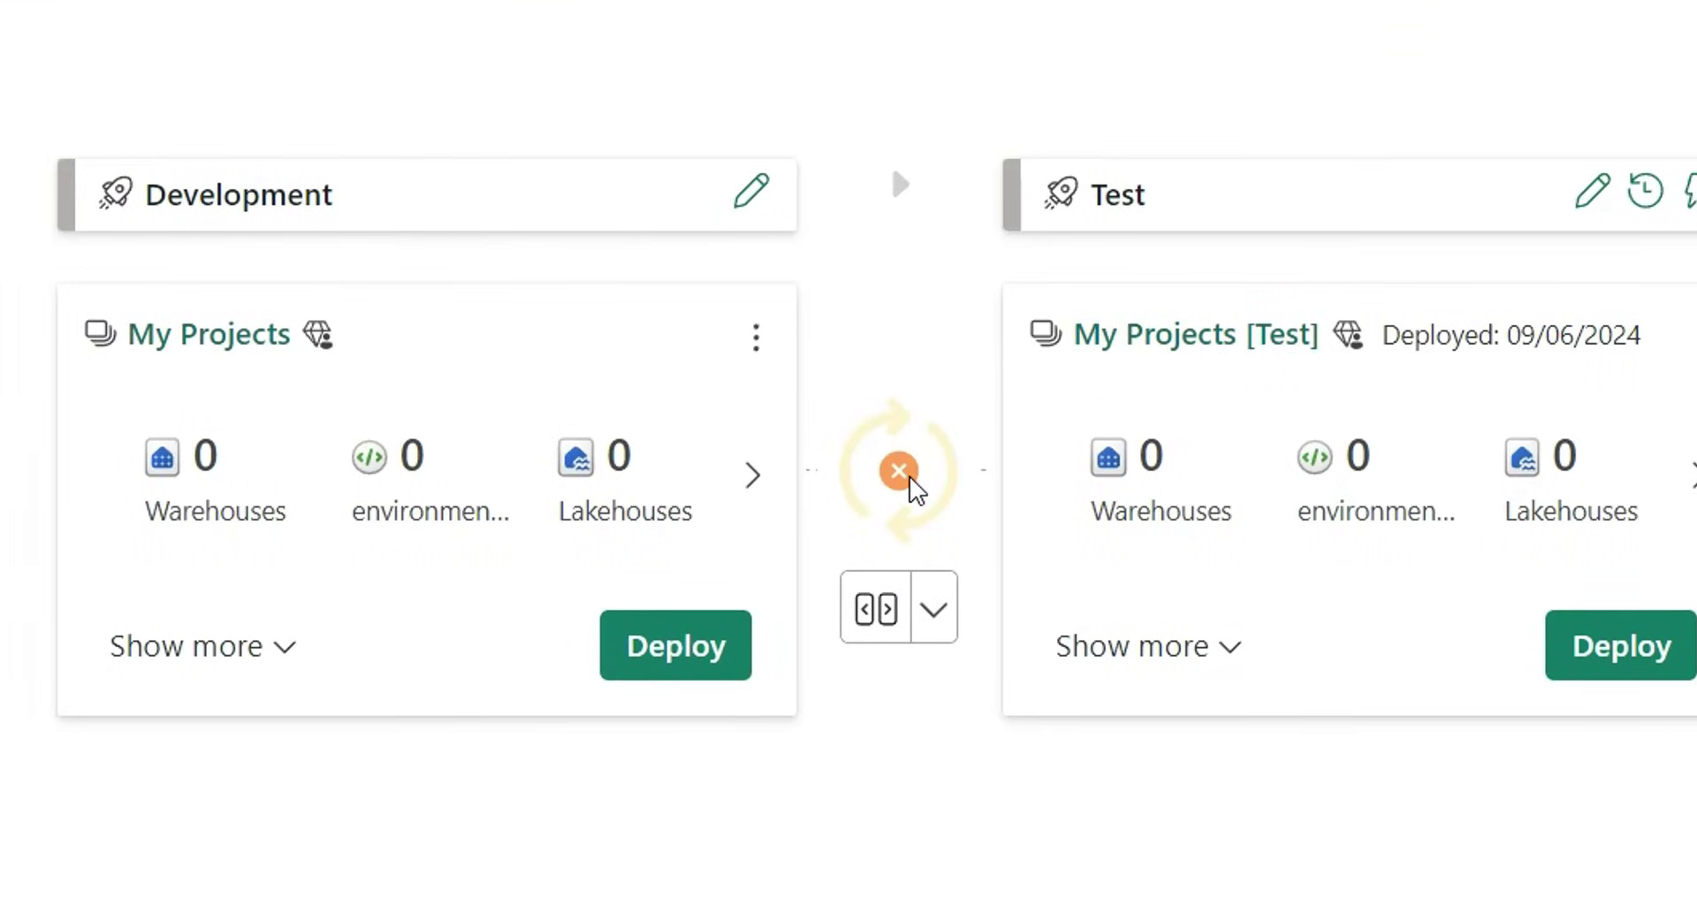
# - Compare Development with Test and select only Highlight Max and min value for deployment
pyautogui.moveTo(907, 481)
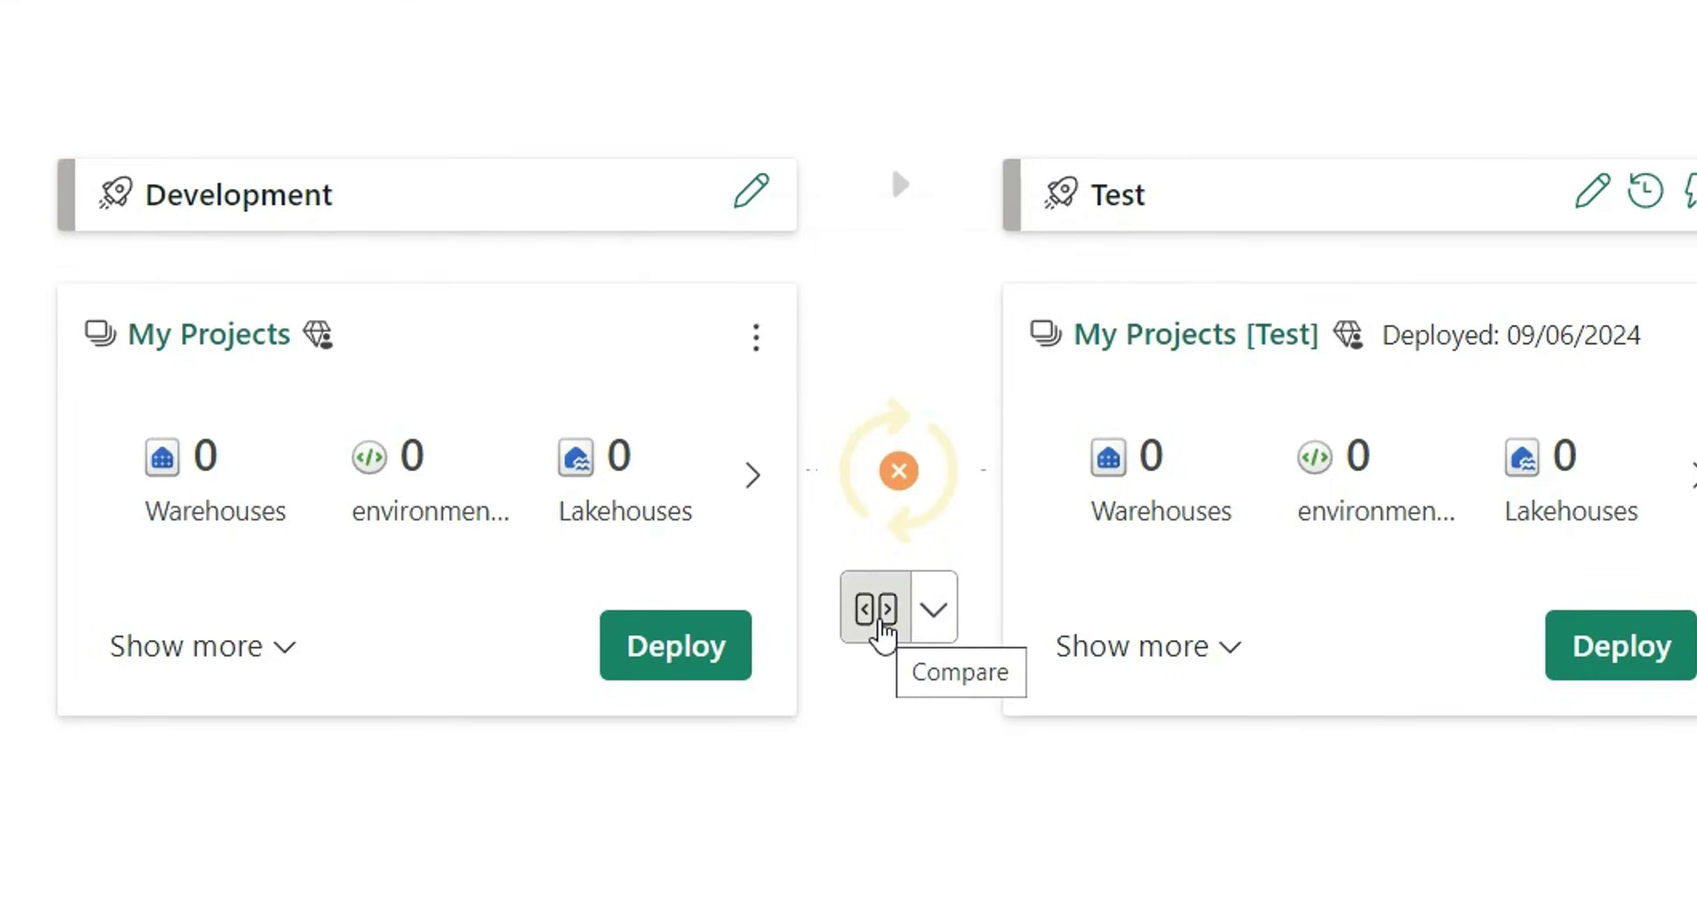
pyautogui.click(876, 610)
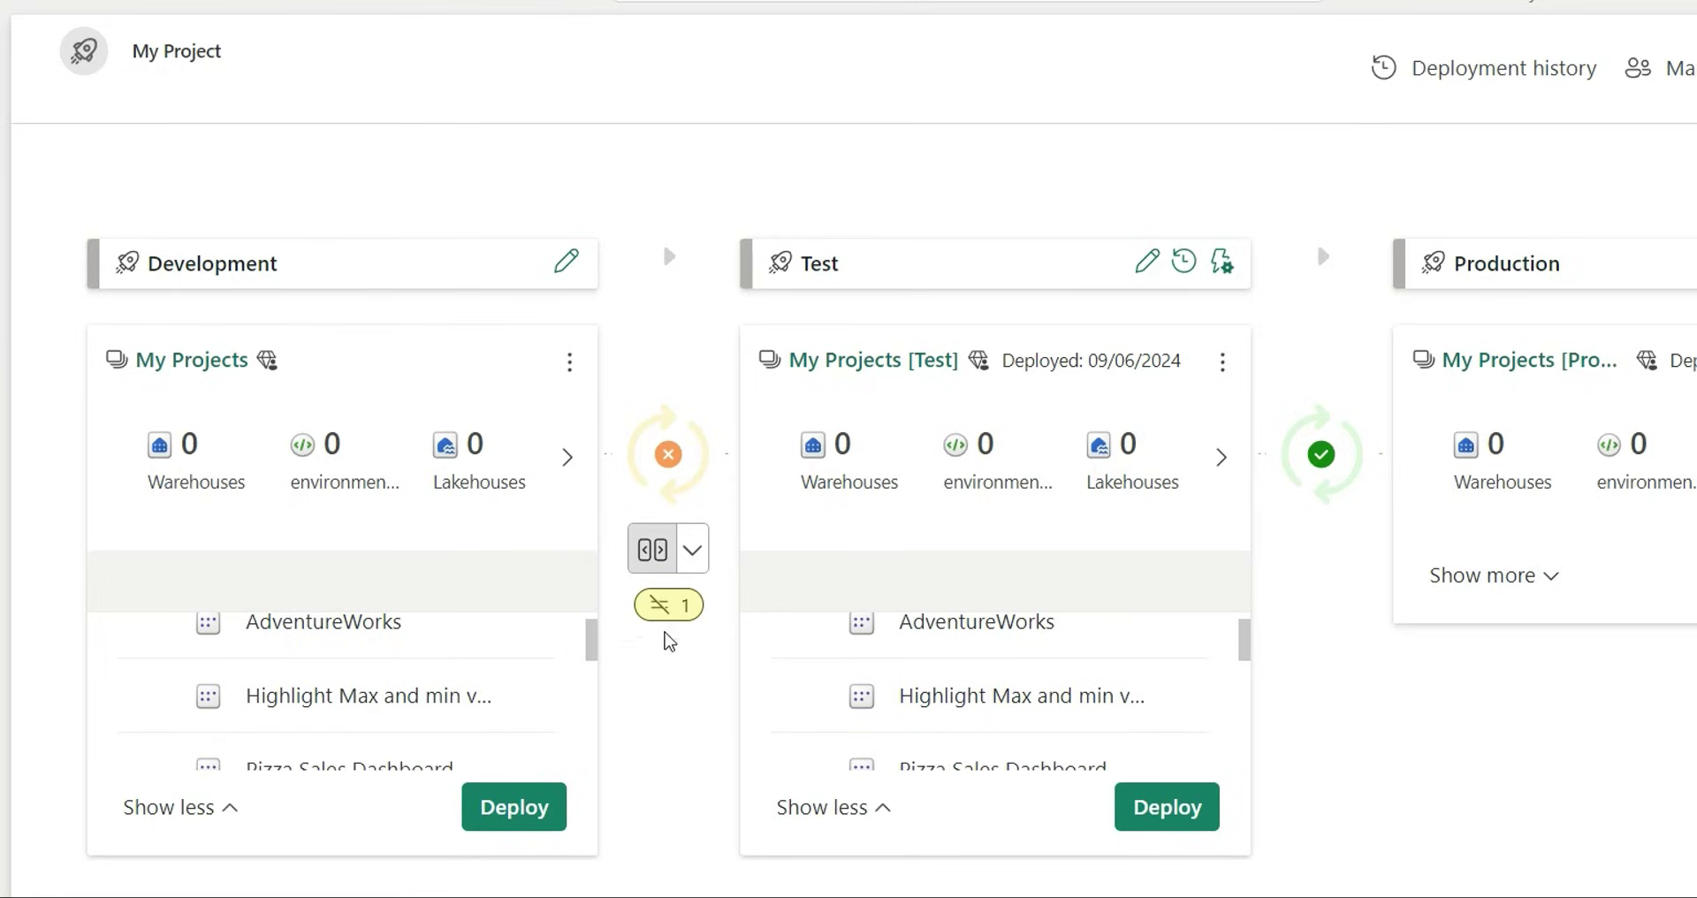
pyautogui.scroll(-5, 451, 694)
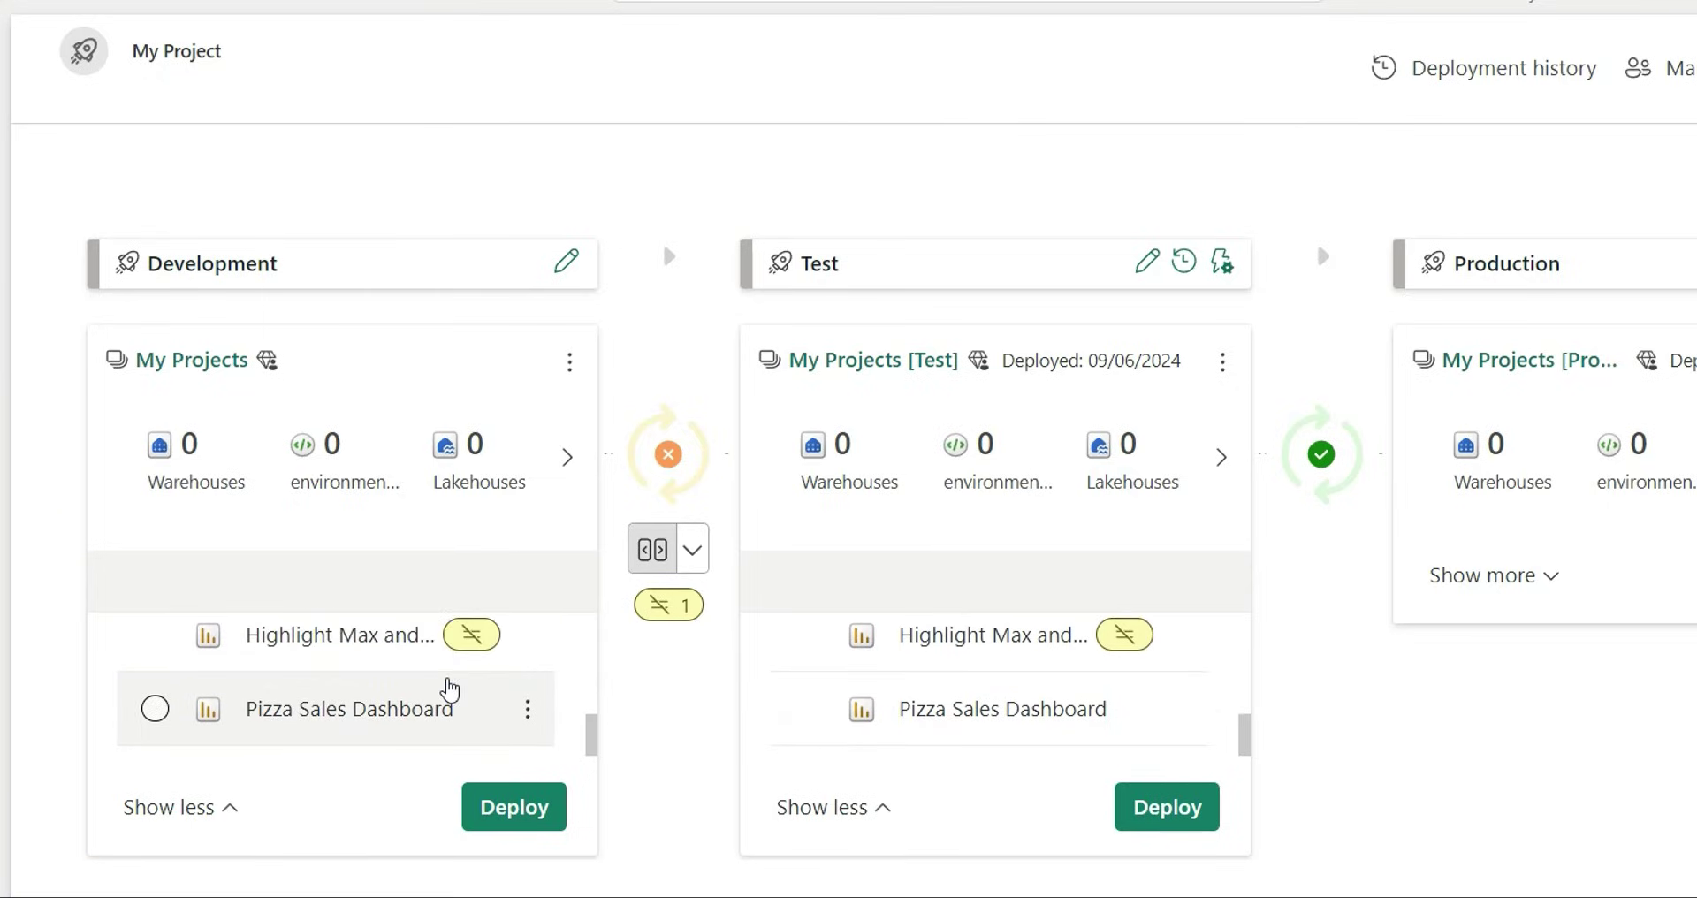
pyautogui.scroll(1, 451, 690)
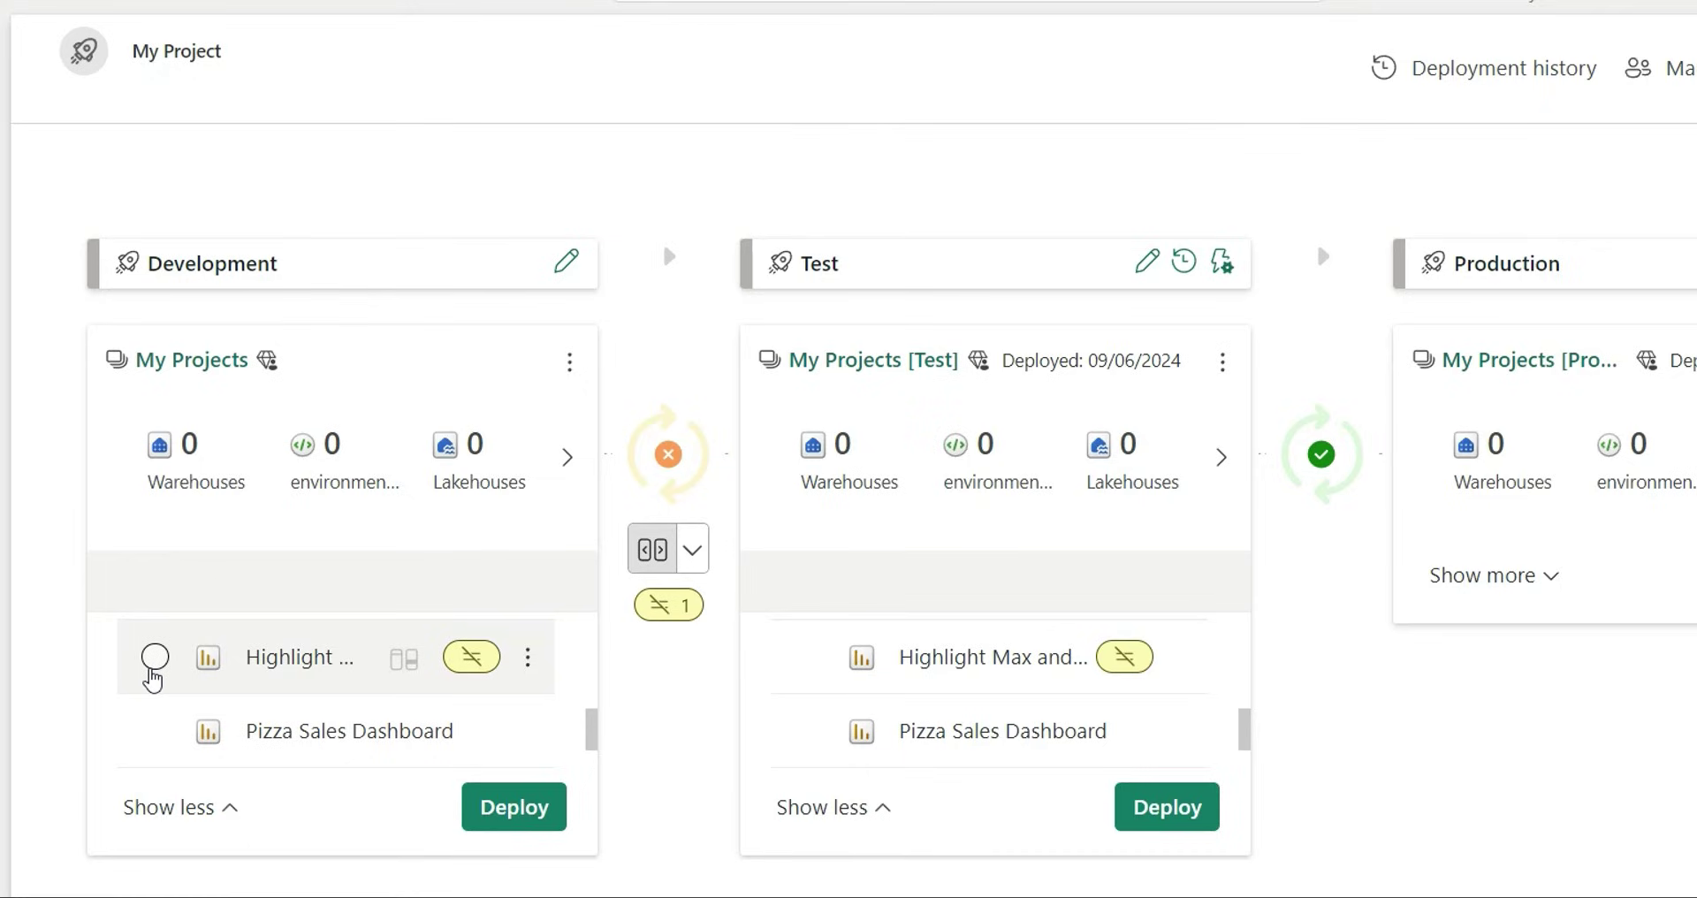
pyautogui.click(155, 657)
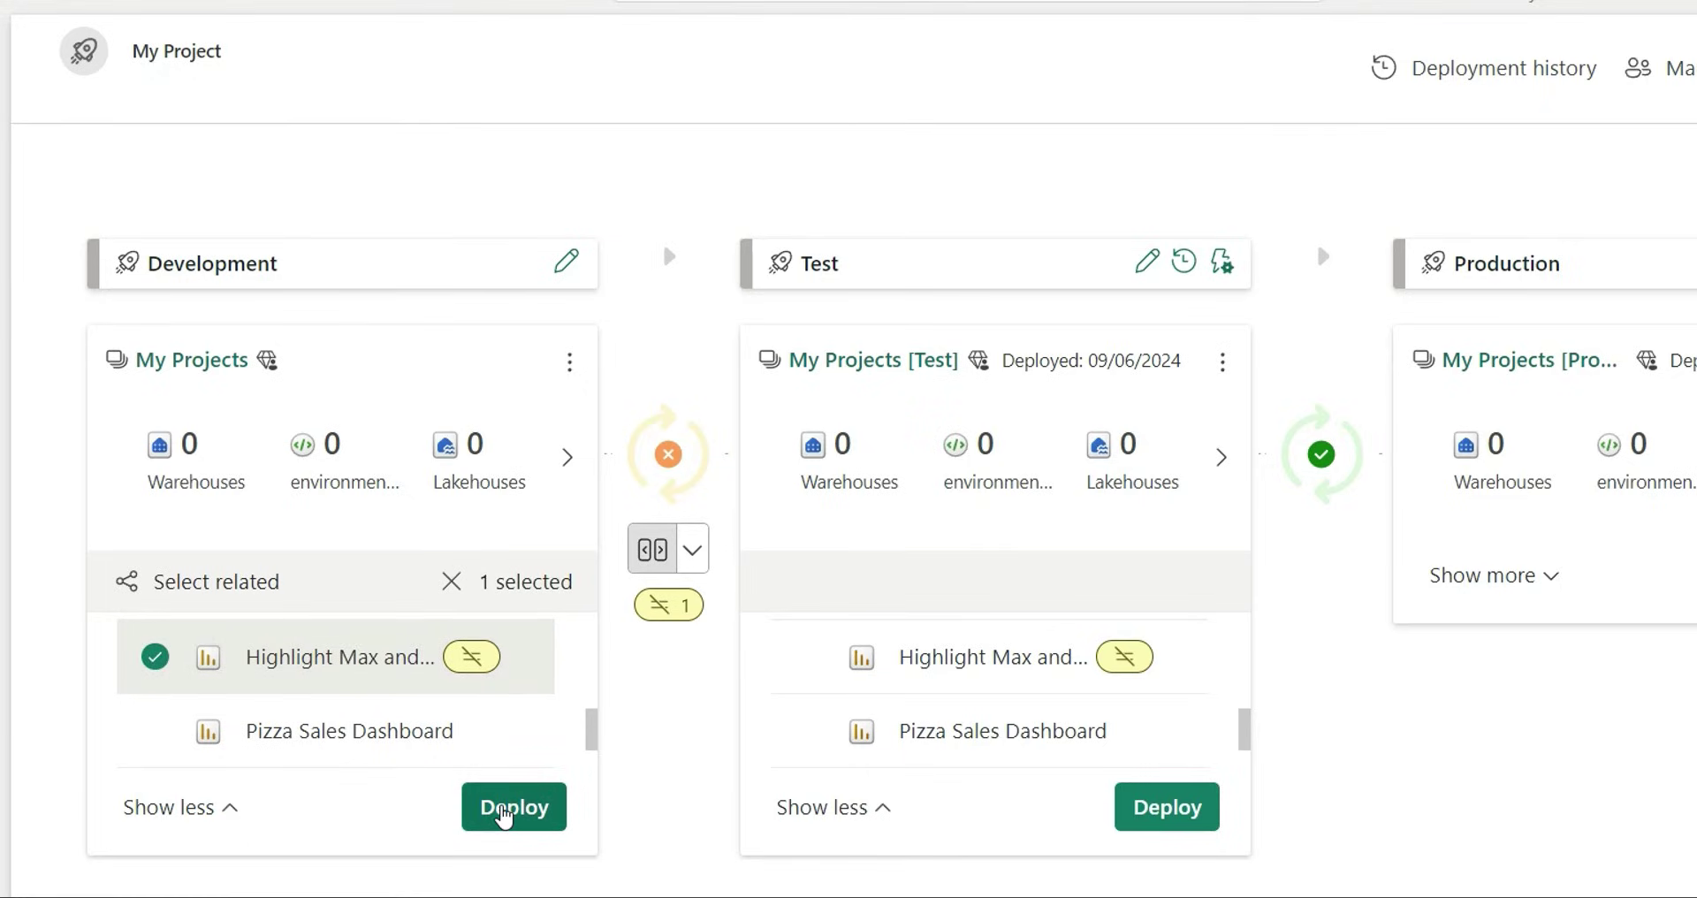
pyautogui.click(505, 816)
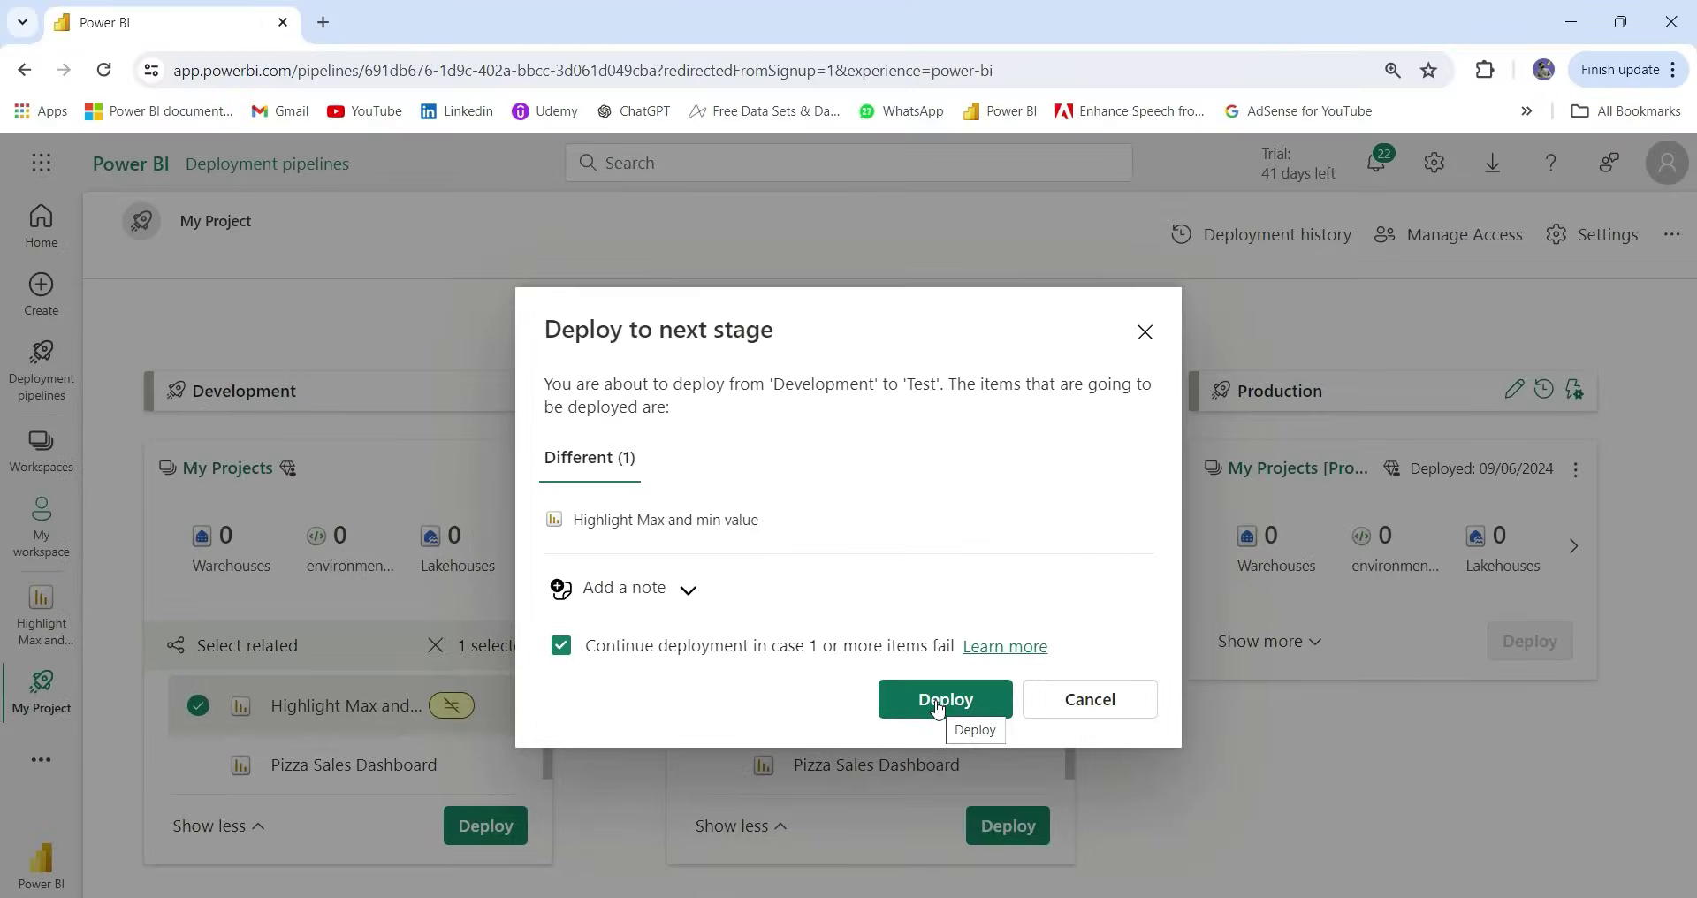
# - Deploy Highlight Max and min value from Development to Test, then on to Production
pyautogui.click(937, 707)
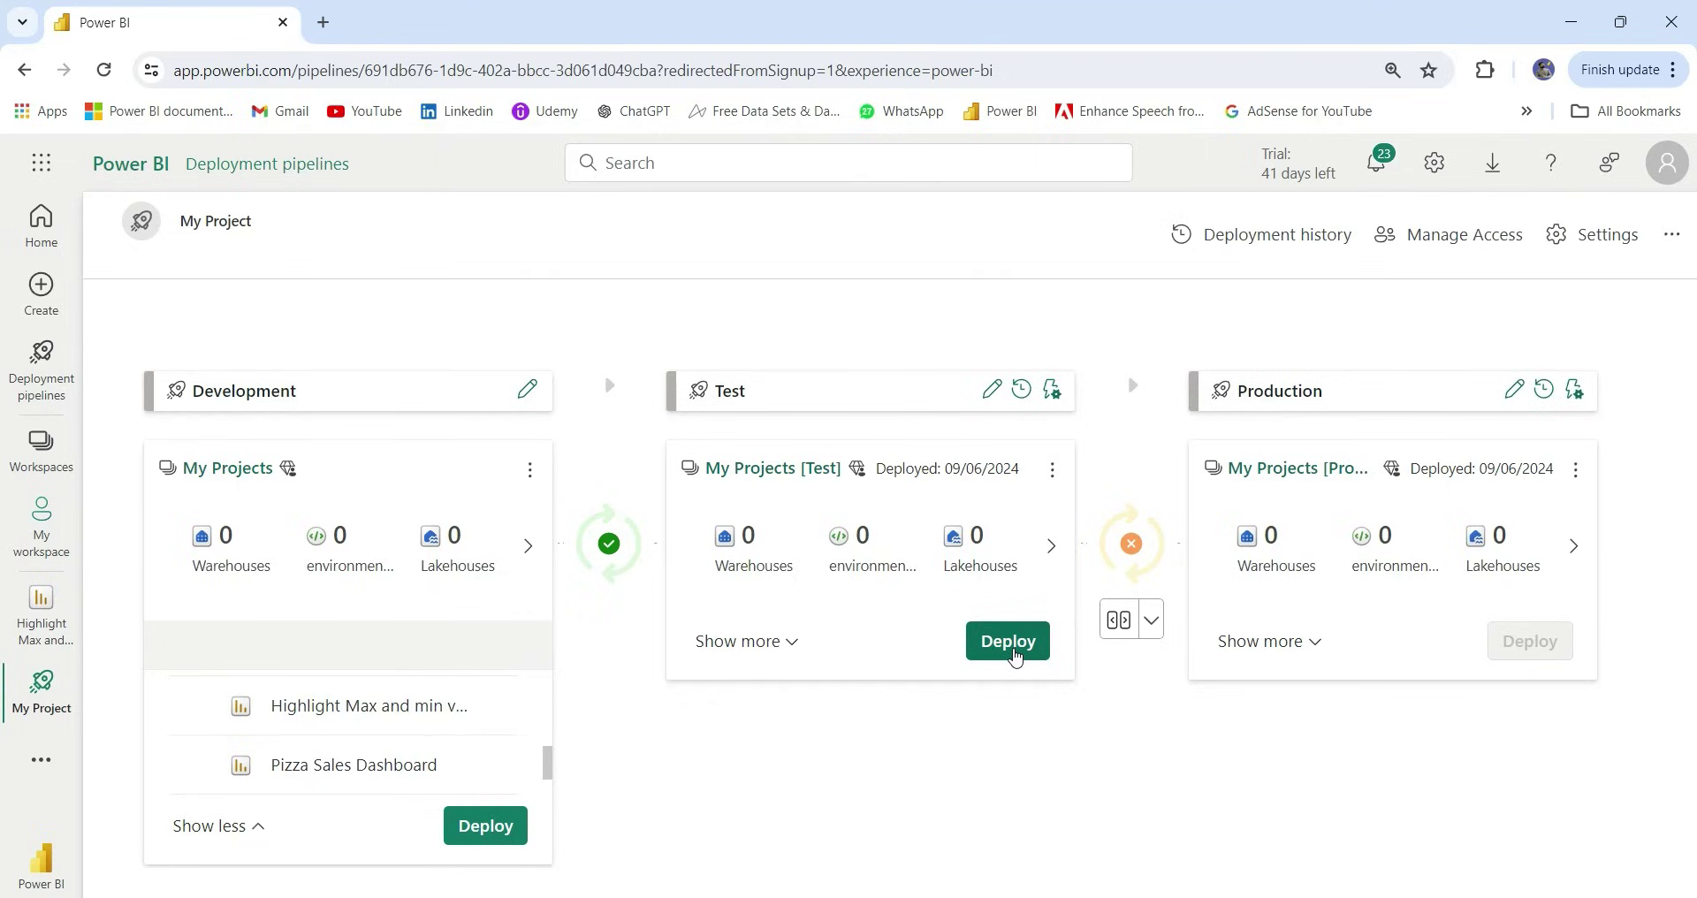
pyautogui.click(1007, 642)
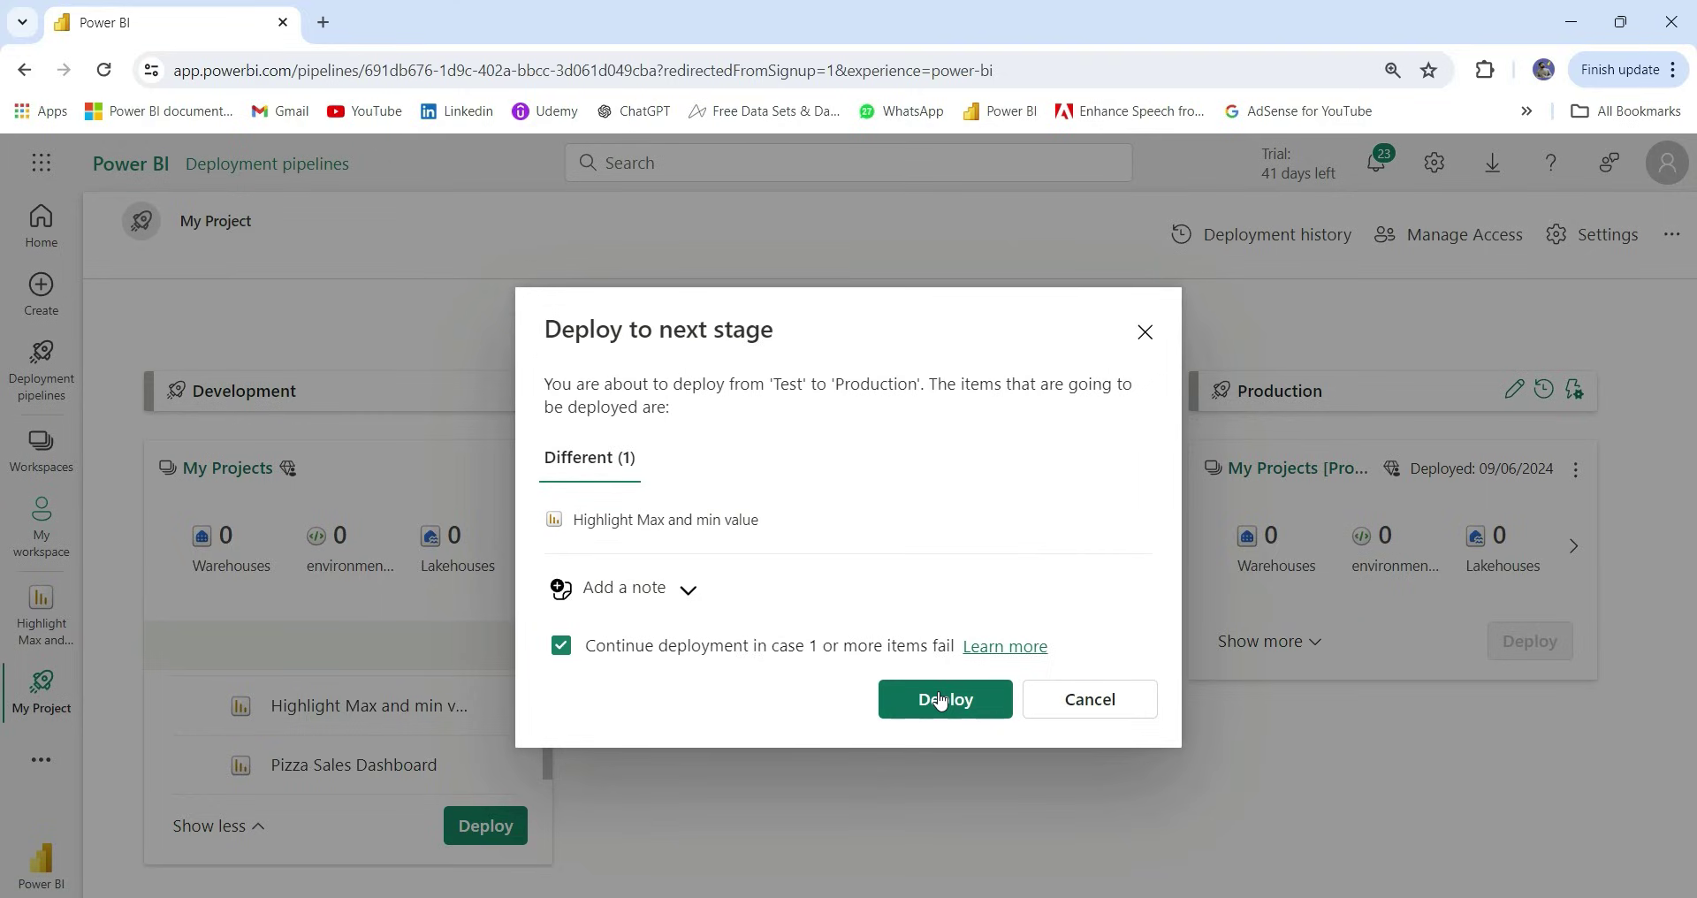
pyautogui.click(940, 701)
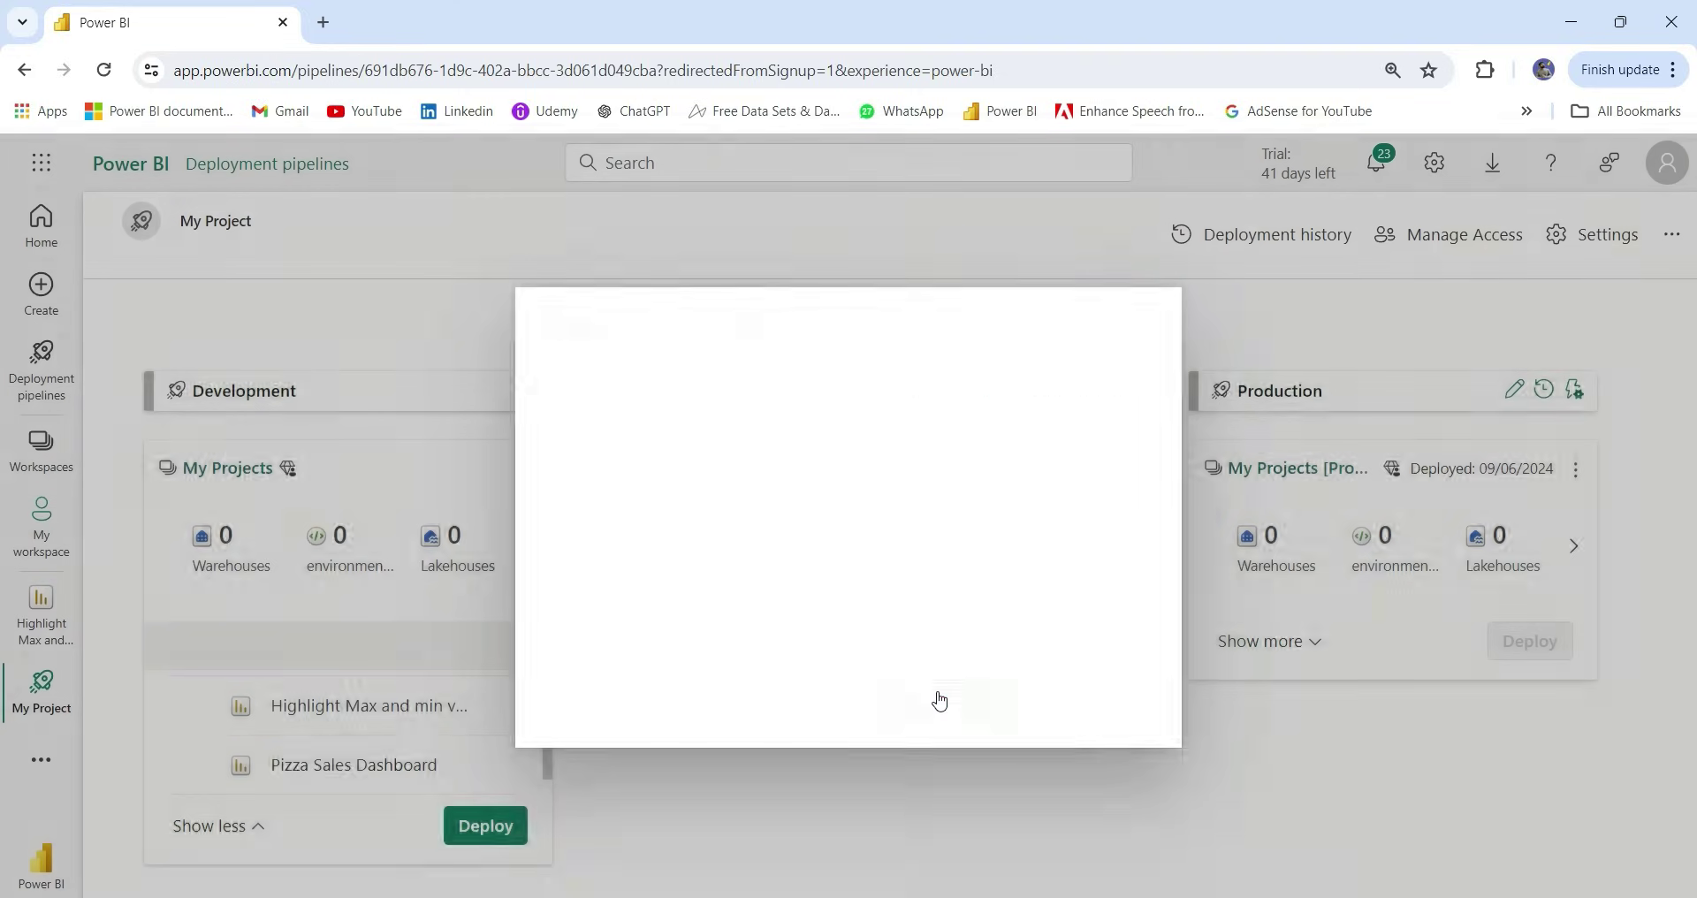